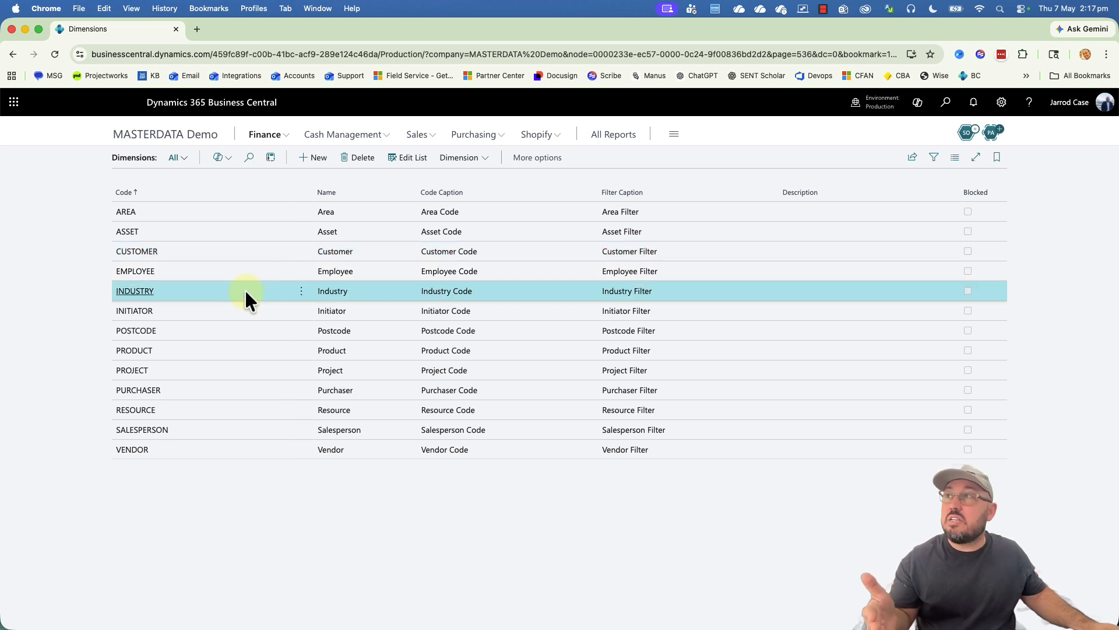
Step: Browse the POSTCODE, INITIATOR, RESOURCE, EMPLOYEE, VENDOR, ASSET and AREA dimensions in the list
left_click(229, 330)
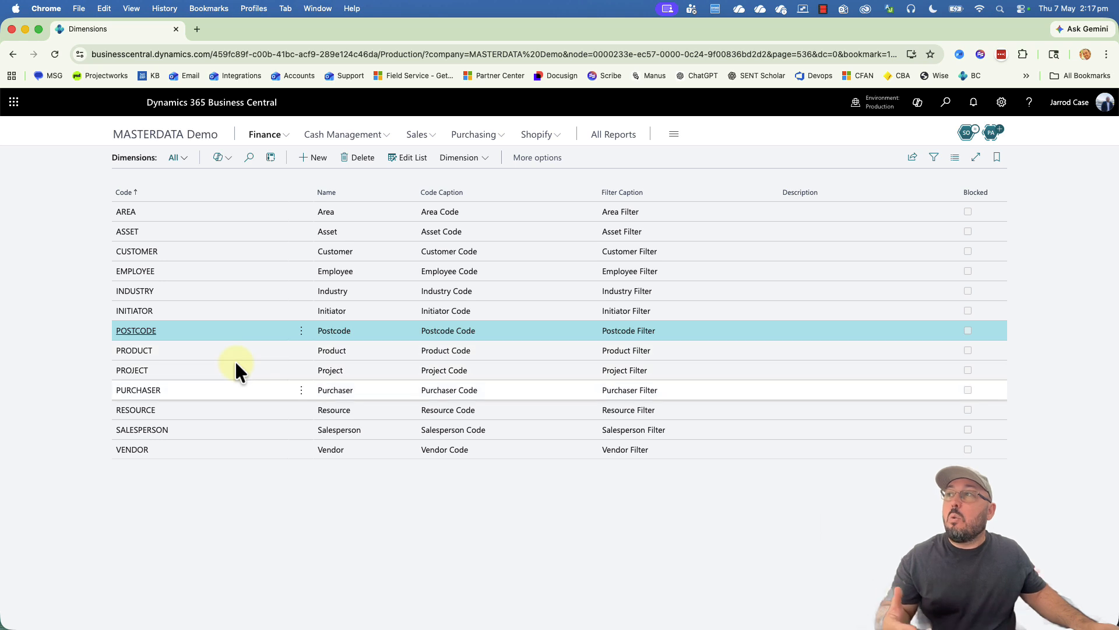
left_click(208, 309)
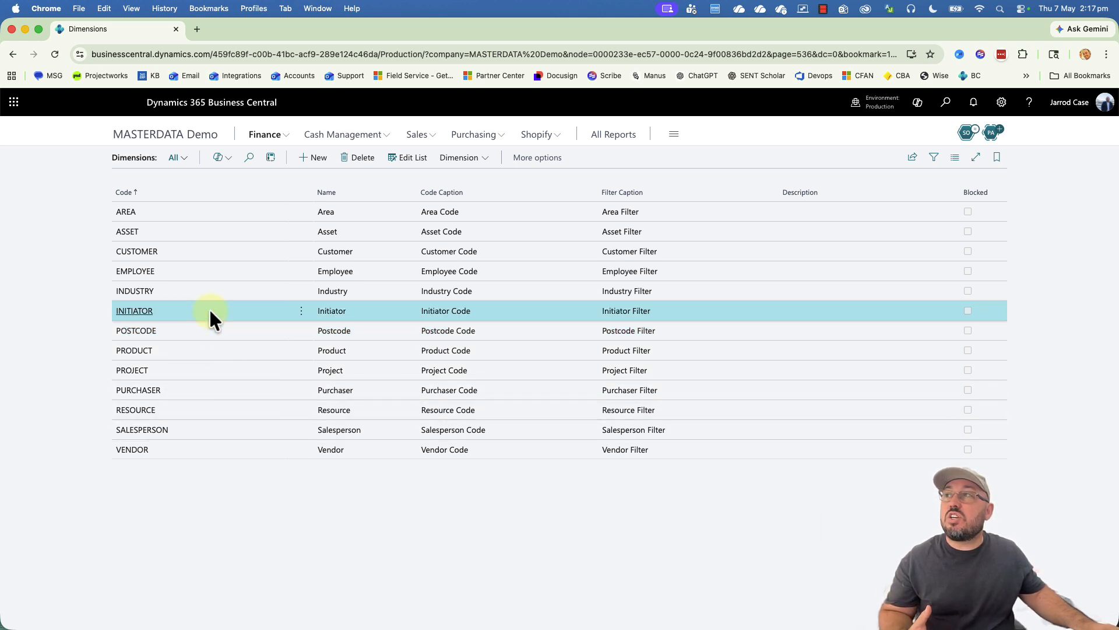
left_click(188, 407)
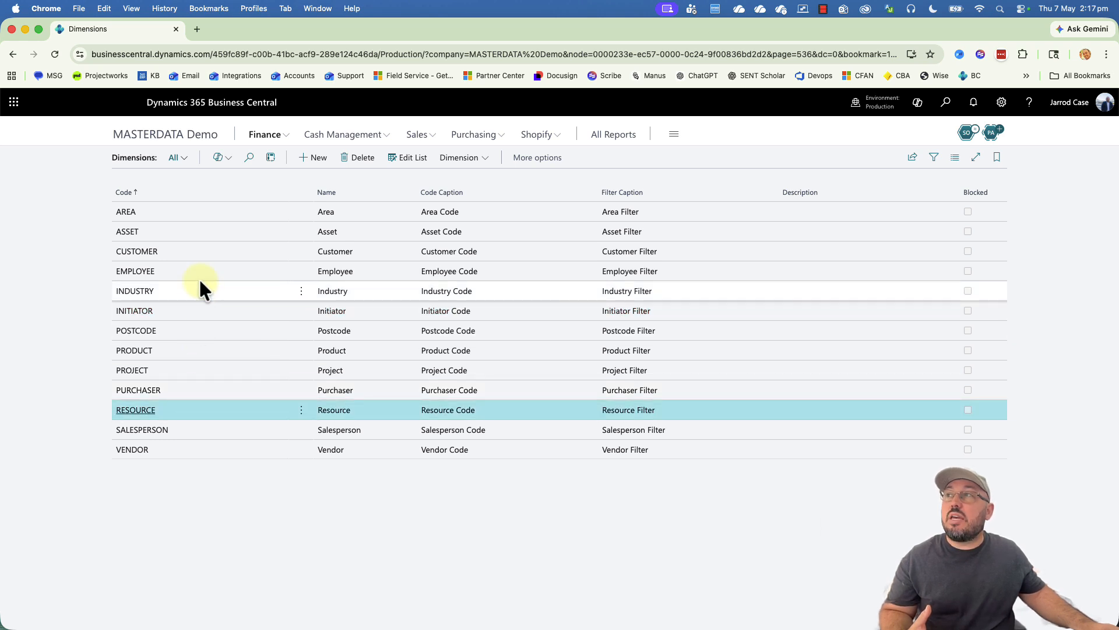
left_click(200, 268)
left_click(194, 404)
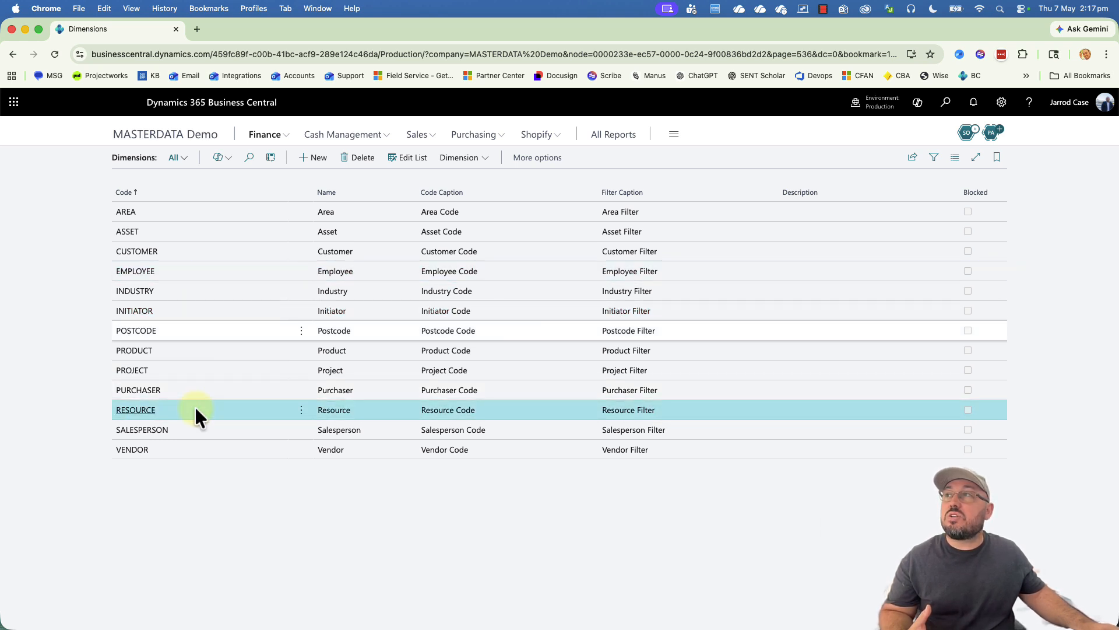
left_click(189, 443)
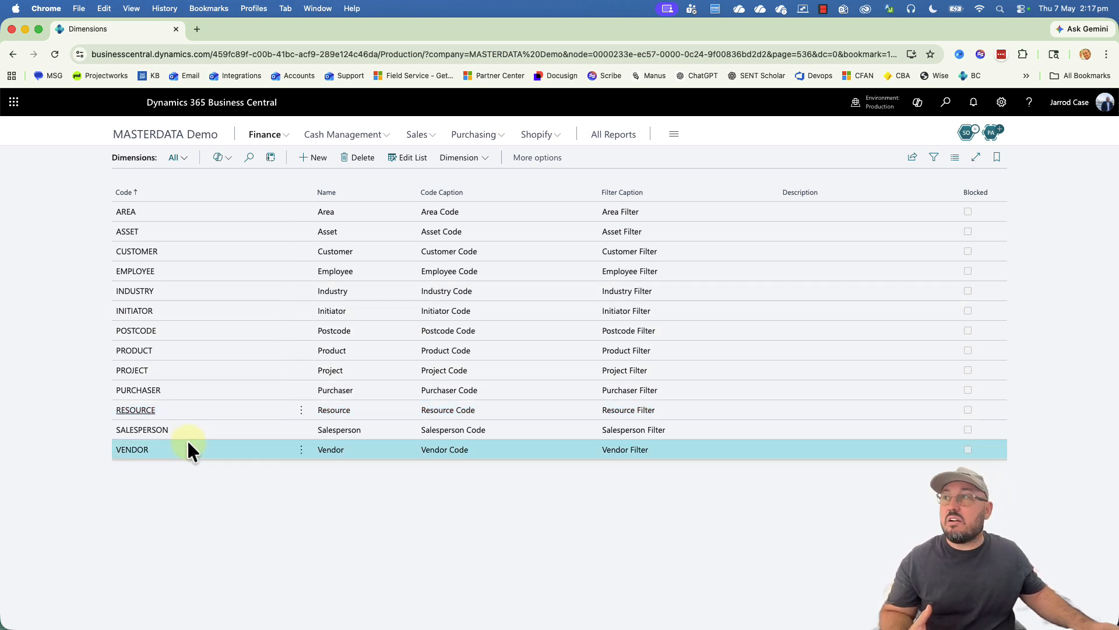
left_click(221, 231)
left_click(227, 213)
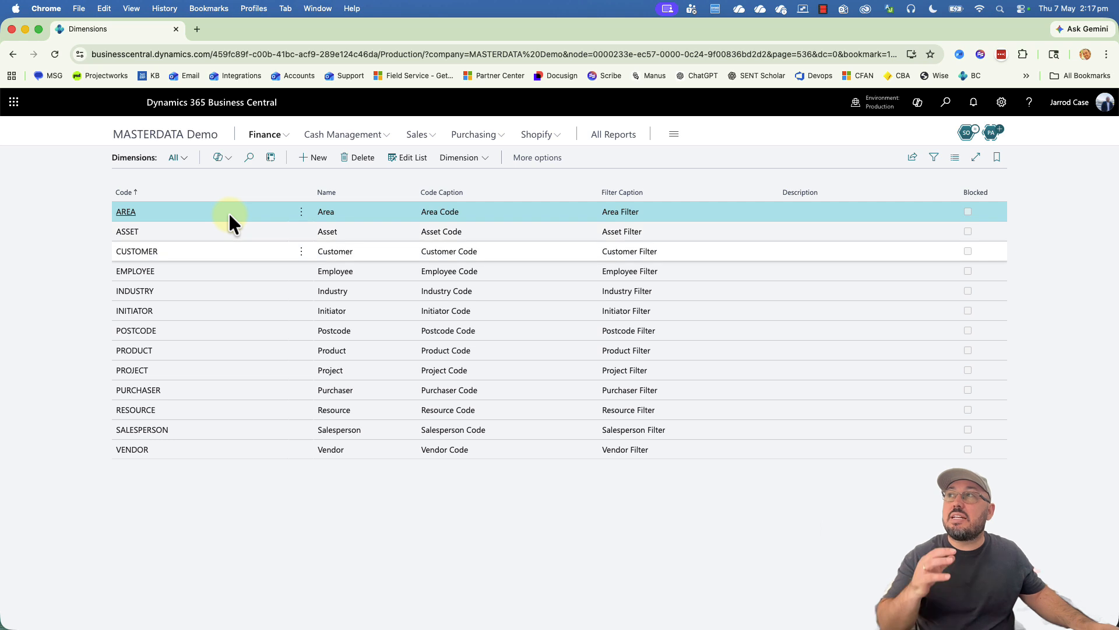
Step: Open the Dimension Values for INDUSTRY, showing IND1 and IND2
left_click(237, 290)
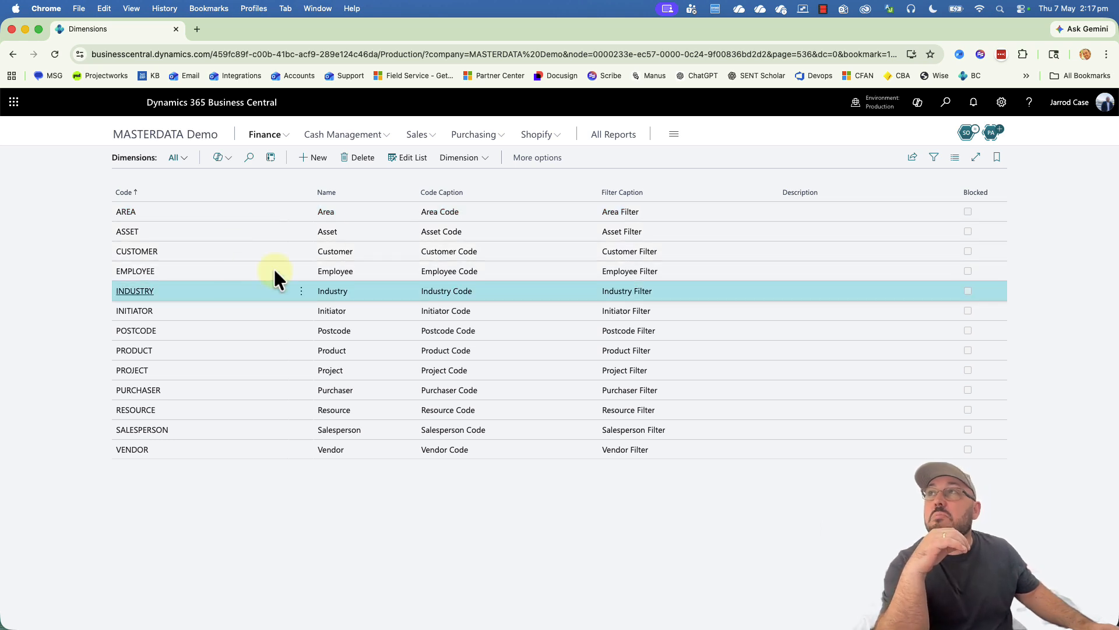
left_click(458, 157)
left_click(461, 180)
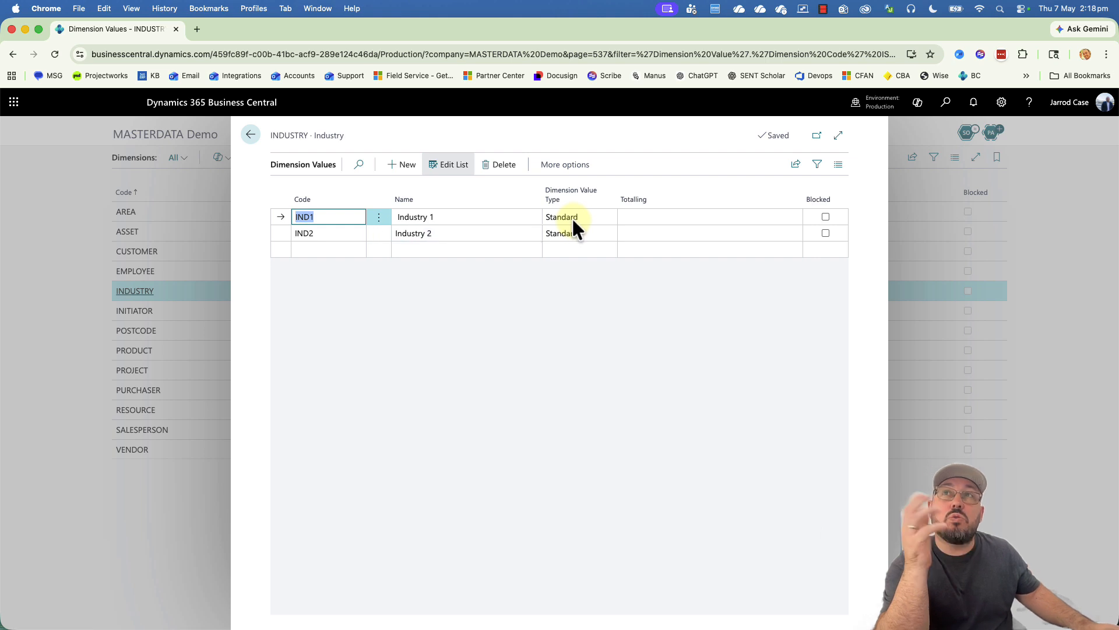
Step: Check IND1's Dimension Value Type options and leave it as Standard
left_click(572, 217)
left_click(572, 216)
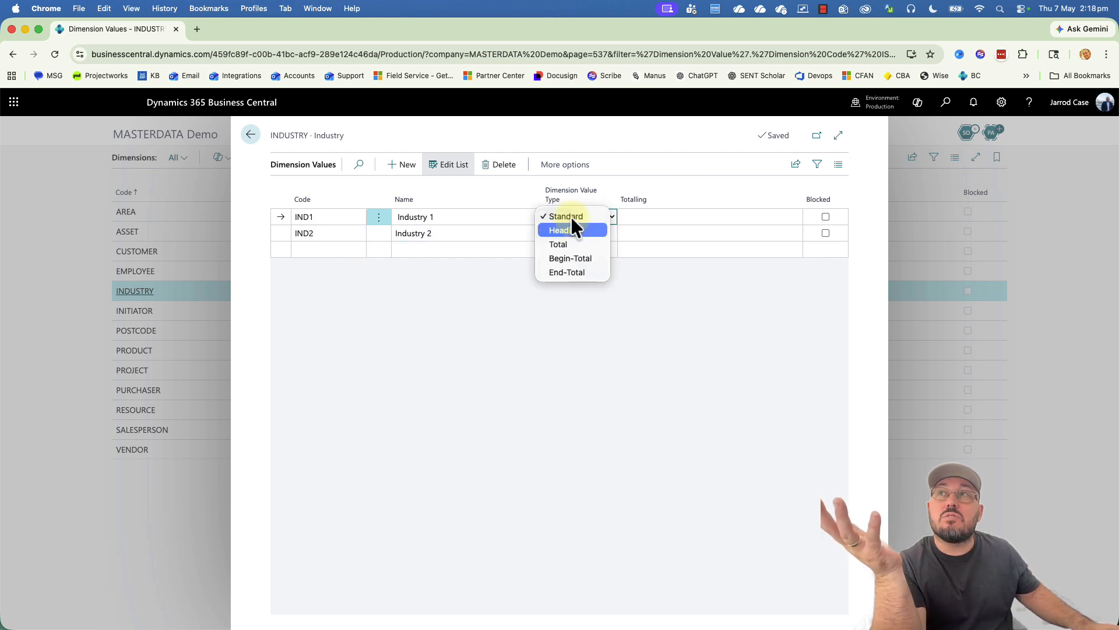
left_click(680, 285)
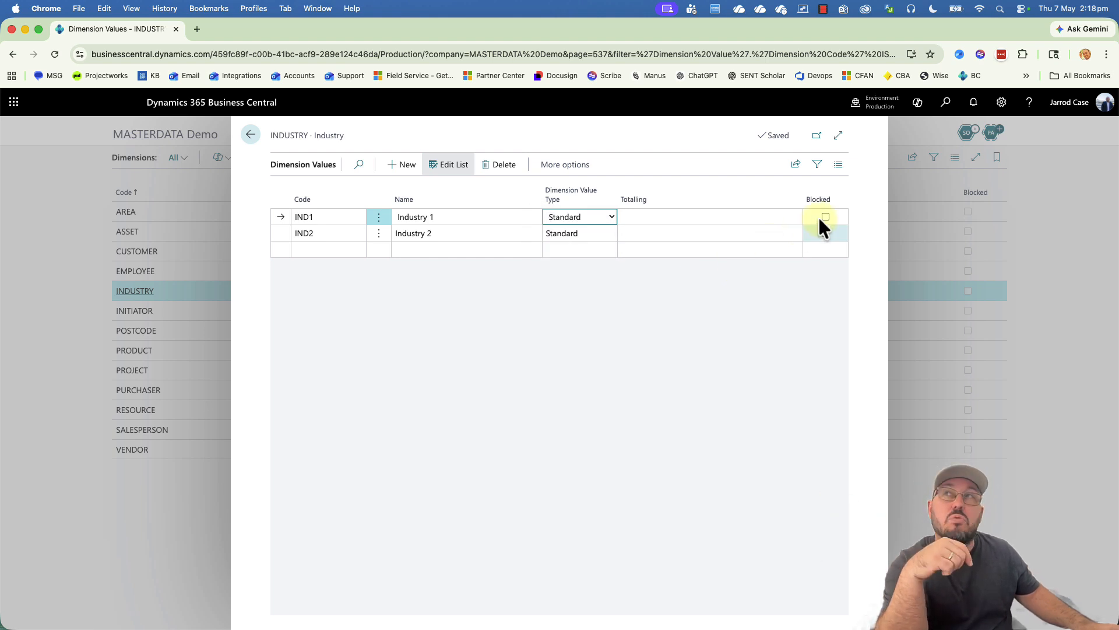
left_click(717, 274)
Step: Revisit INDUSTRY's values from the Dimensions list, then return to the MASTERDATA Demo home page
left_click(247, 136)
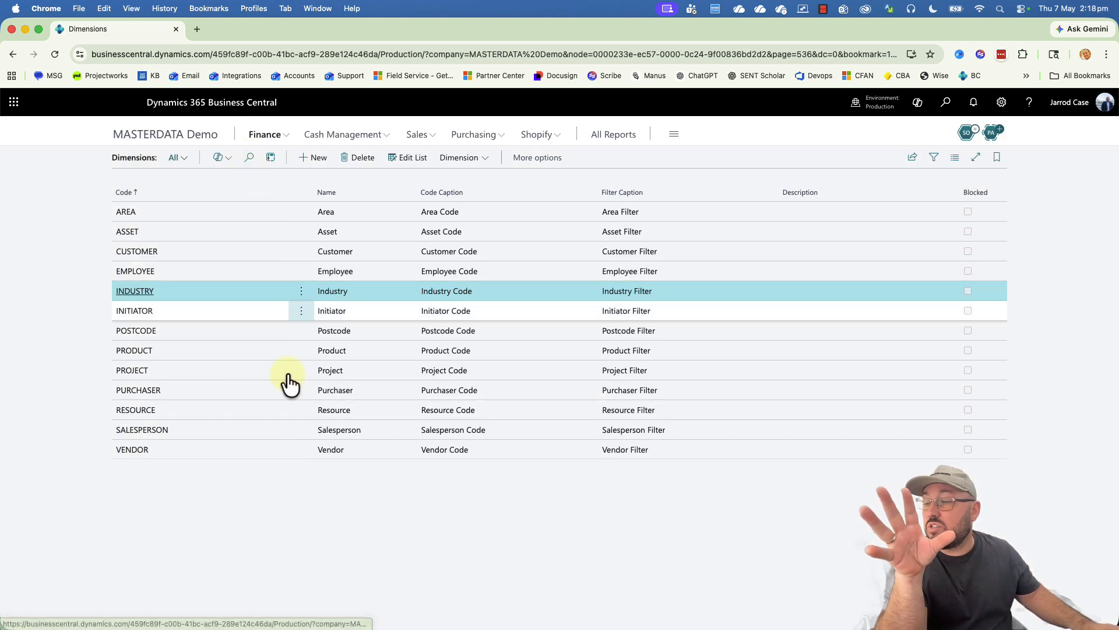
left_click(465, 167)
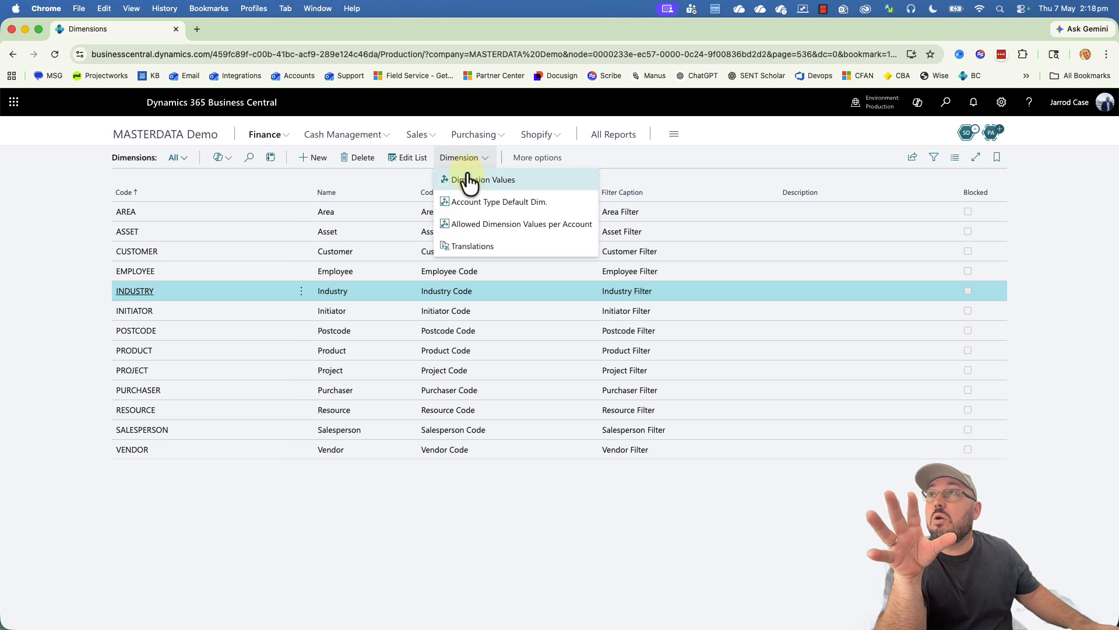
left_click(466, 176)
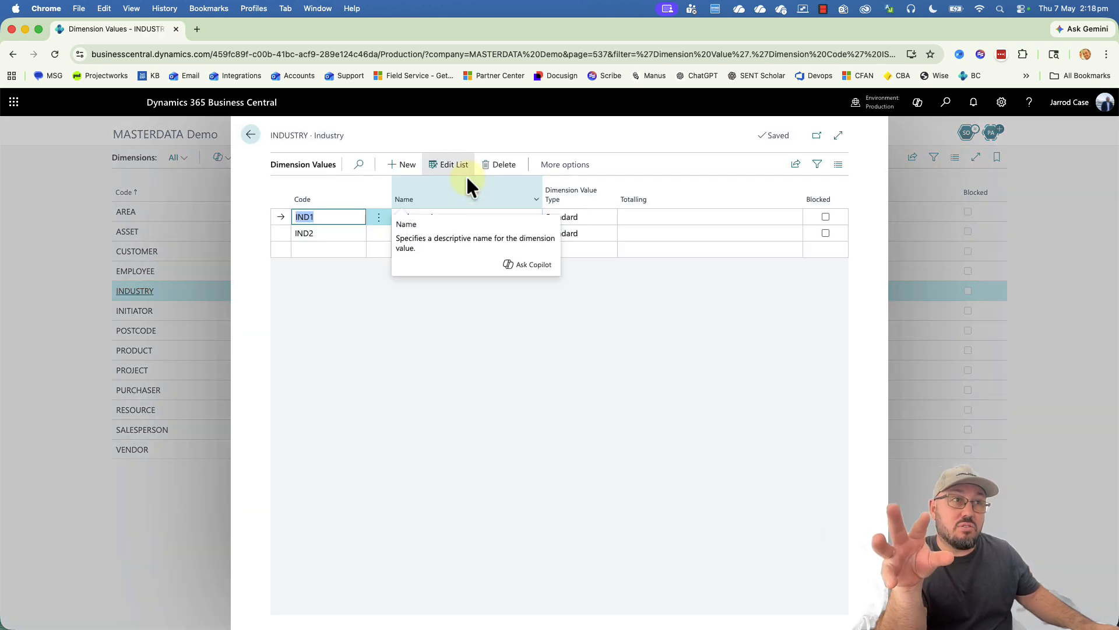
left_click(249, 139)
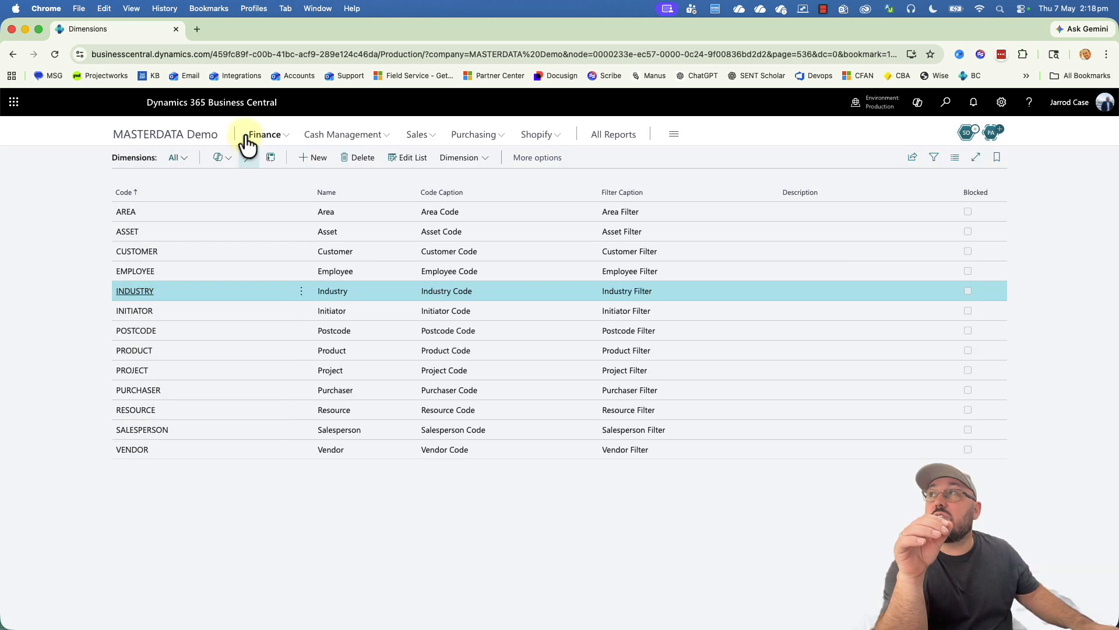
left_click(172, 140)
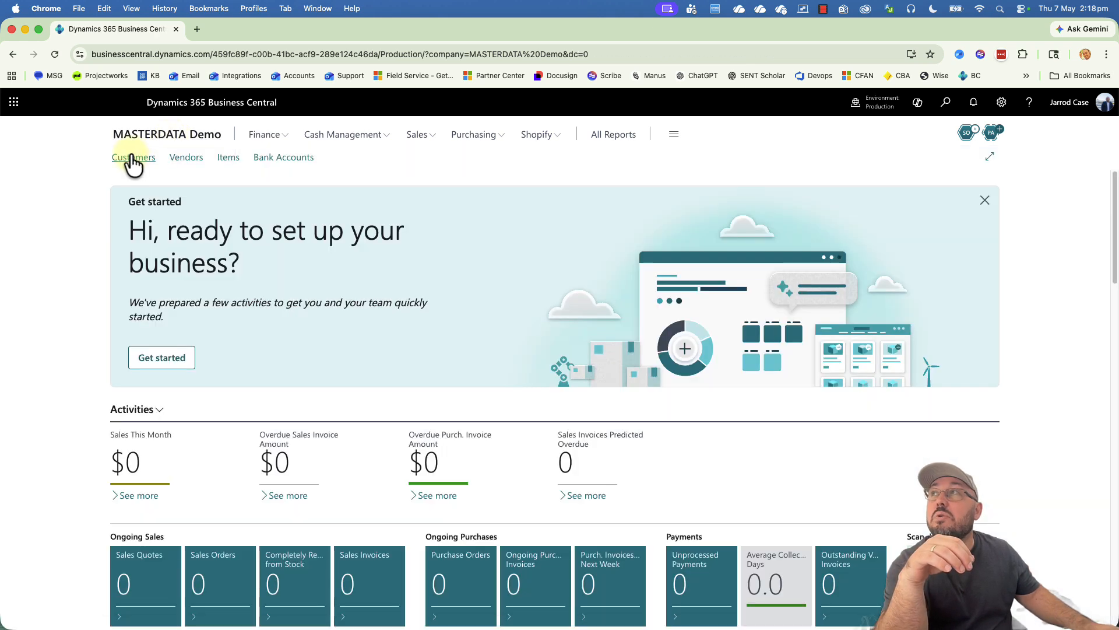
Step: View the second customer's default dimensions (INDUSTRY = IND1), then search 'cus temp' for customer templates
left_click(133, 159)
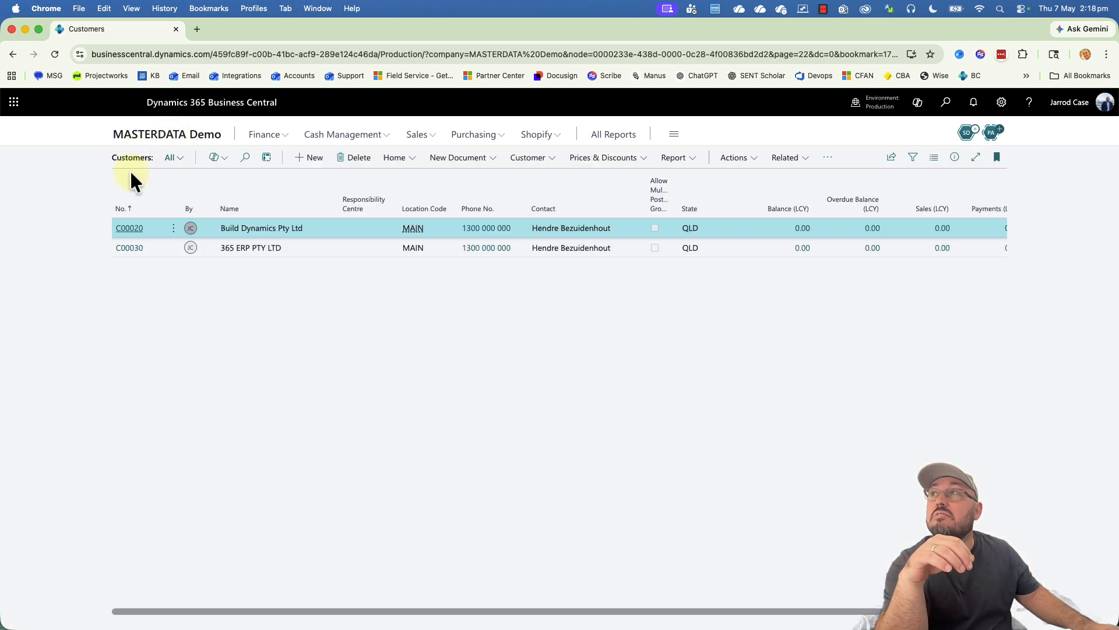
left_click(135, 249)
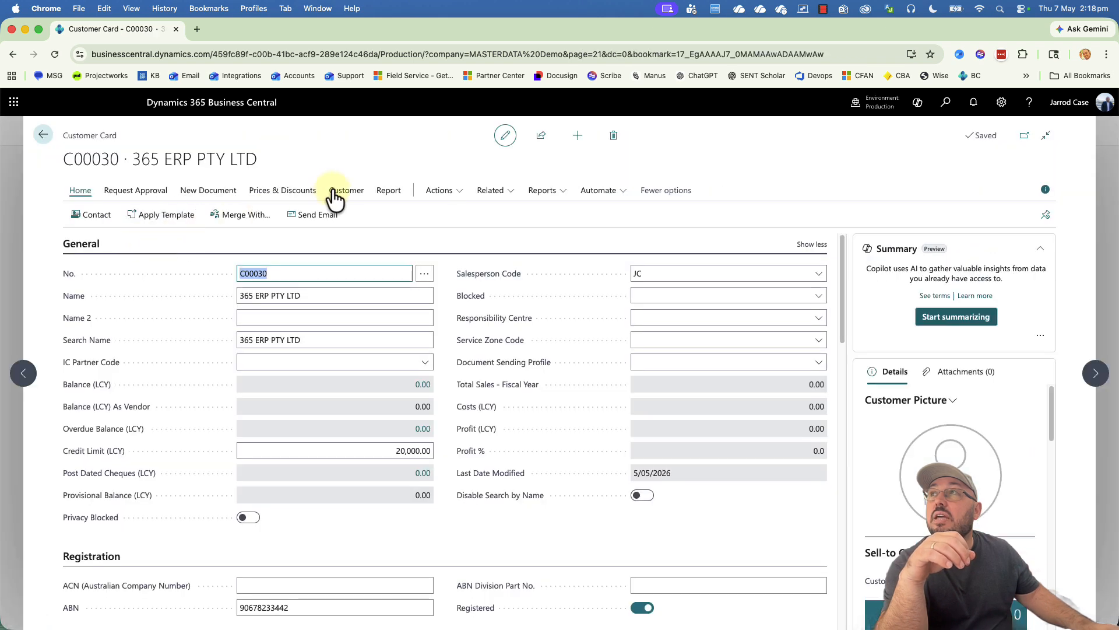
left_click(330, 189)
left_click(109, 238)
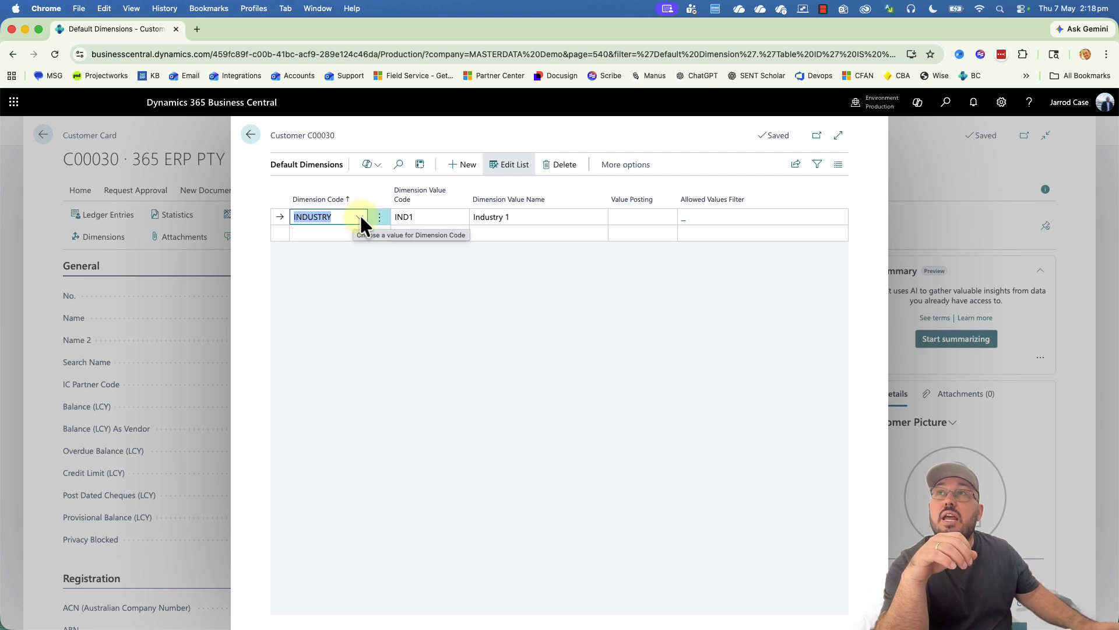
left_click(947, 103)
type("cus temp")
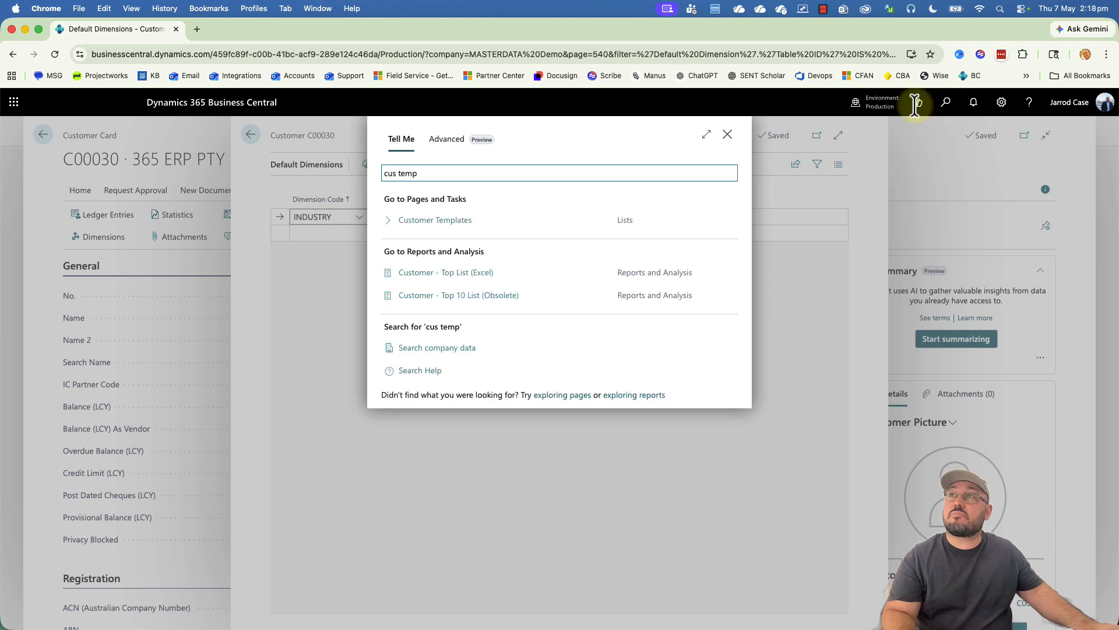
Step: Review the DOMESTIC customer template's INDUSTRY Code Mandatory default dimension, then close the template
left_click(444, 221)
left_click(295, 218)
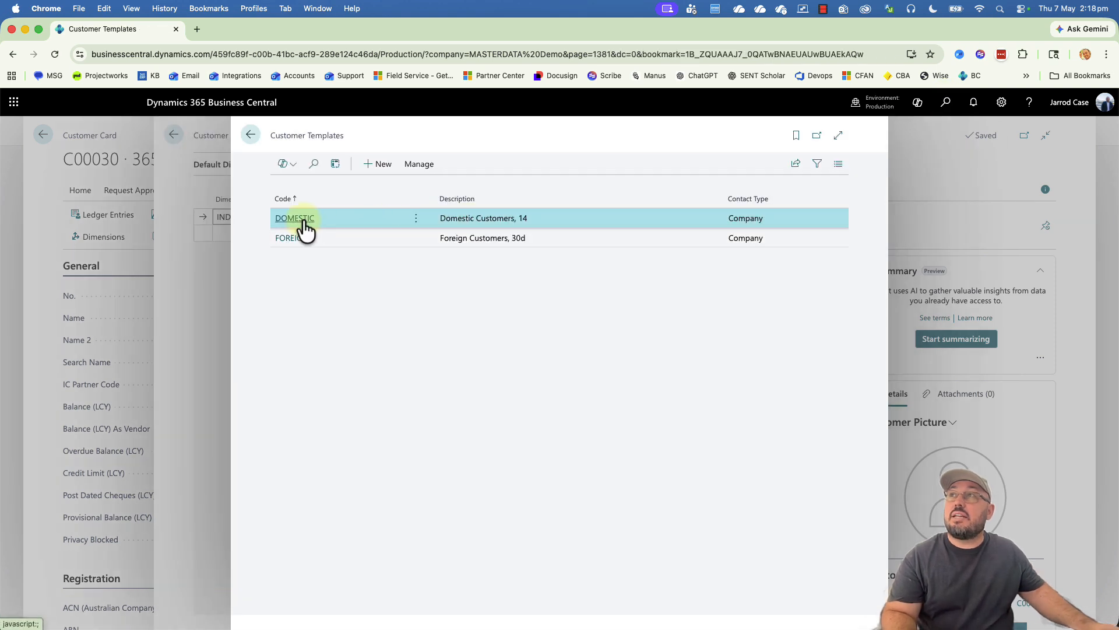
left_click(318, 199)
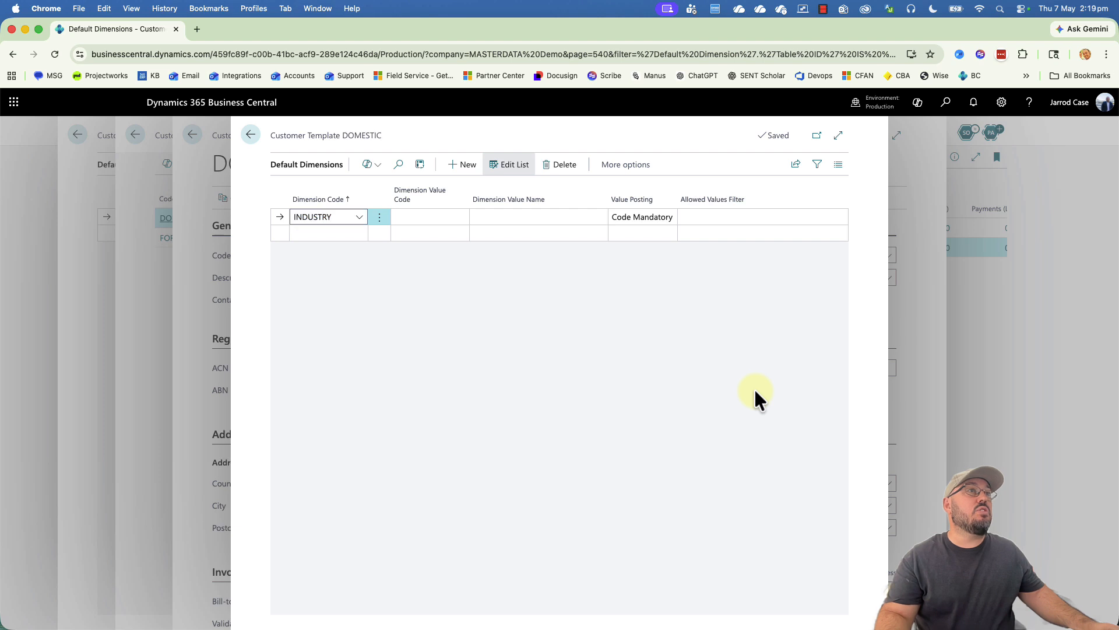
key("Escape")
key("Escape")
key("Escape")
key("Escape")
key("Escape")
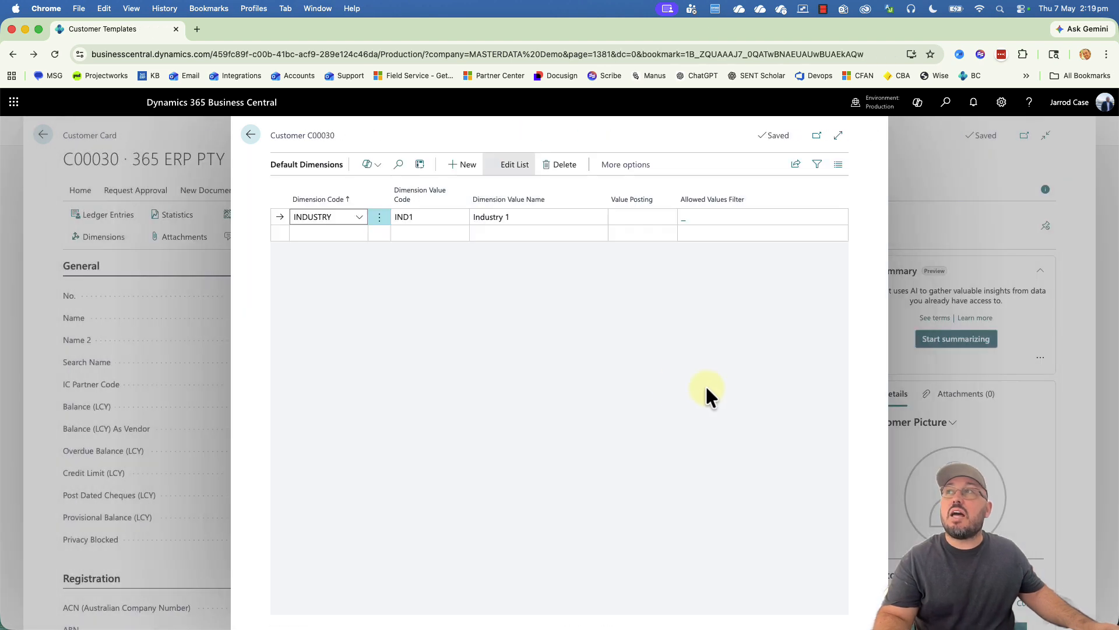
key("Escape")
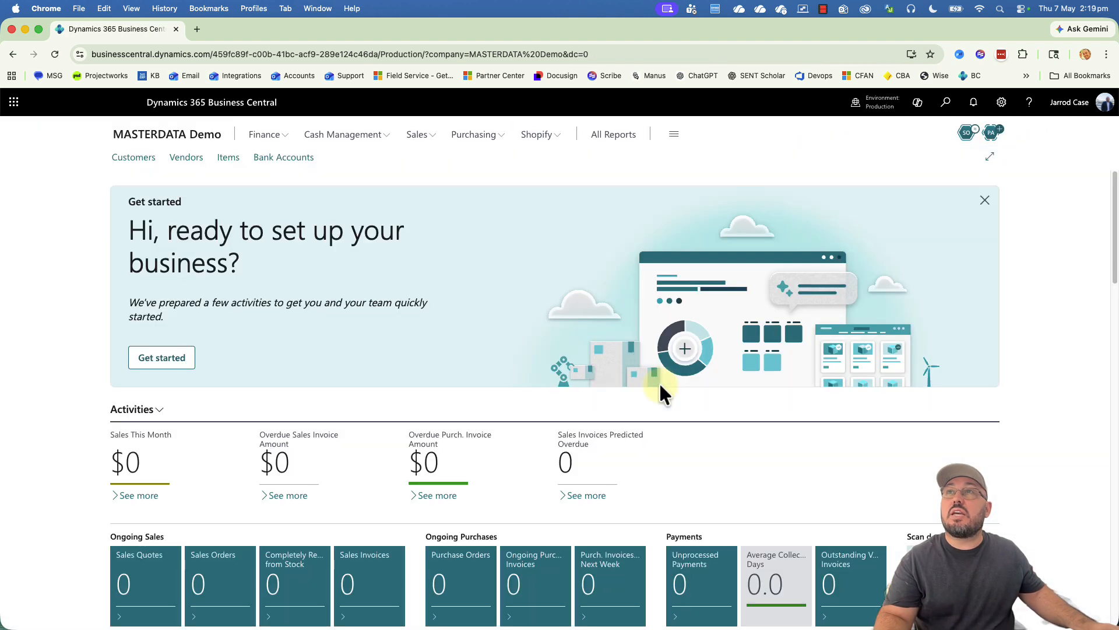
Step: Find Configuration Packages with 'conf pa' and open the JC DIMENSIONS package
left_click(946, 102)
type("conf pa")
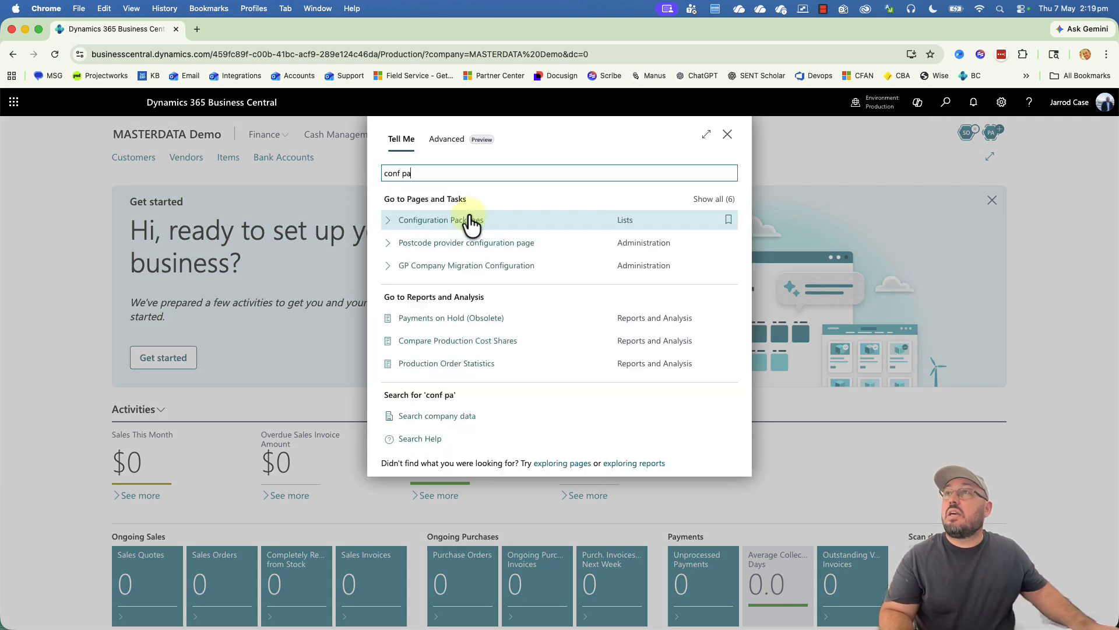
left_click(466, 220)
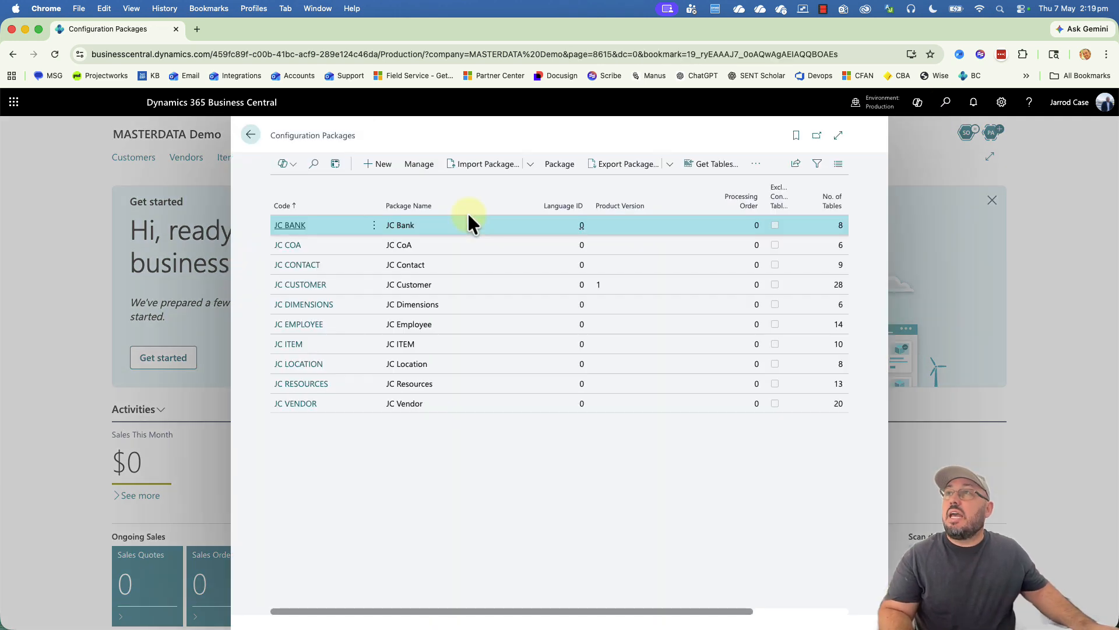
left_click(301, 303)
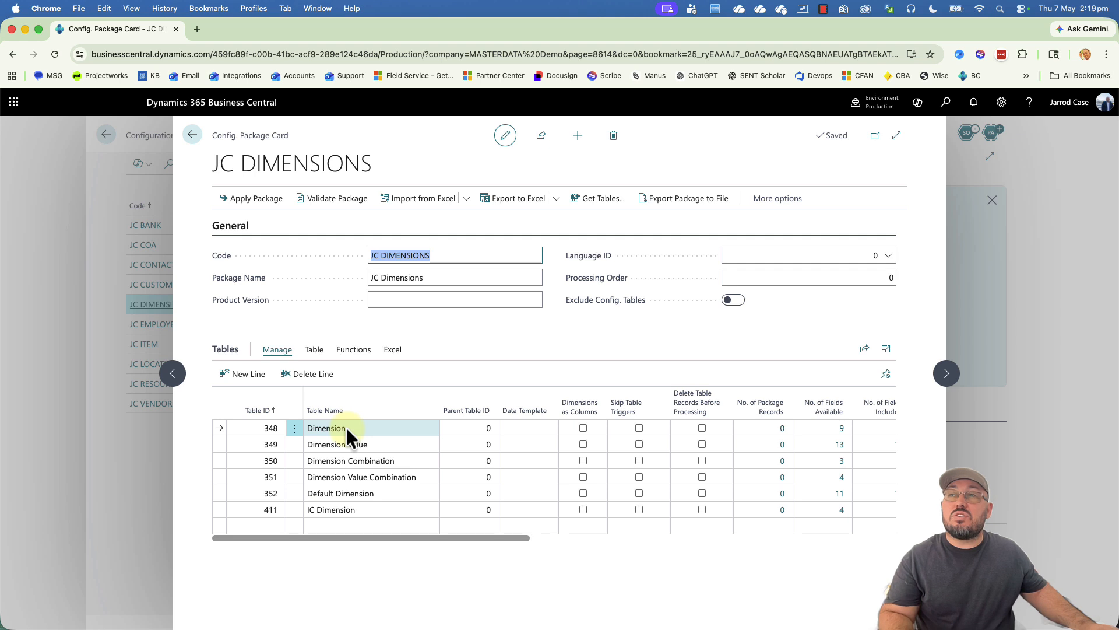
Step: Move to the Dimension Combination table line and search 'def di' for Default Dimension Priorities
left_click(356, 511, "super")
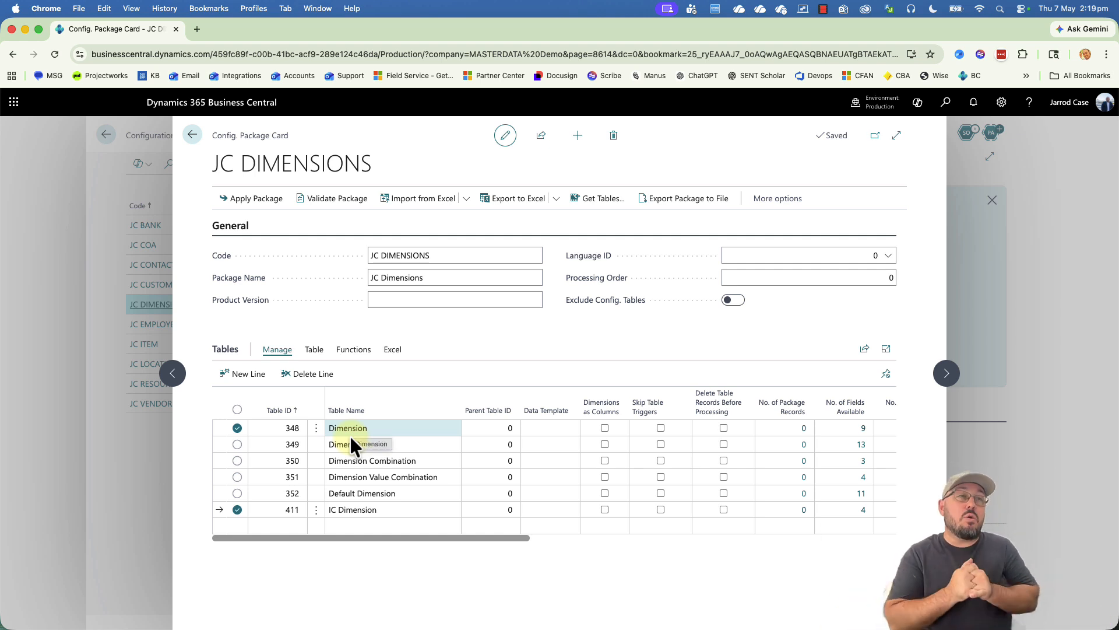
left_click(407, 444)
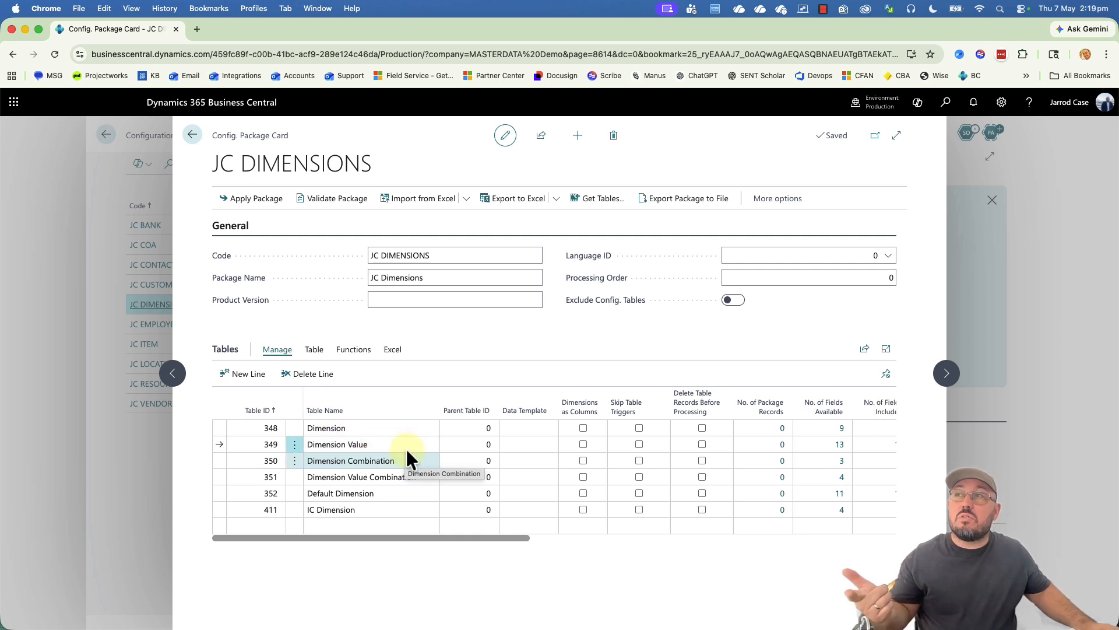
left_click(402, 461)
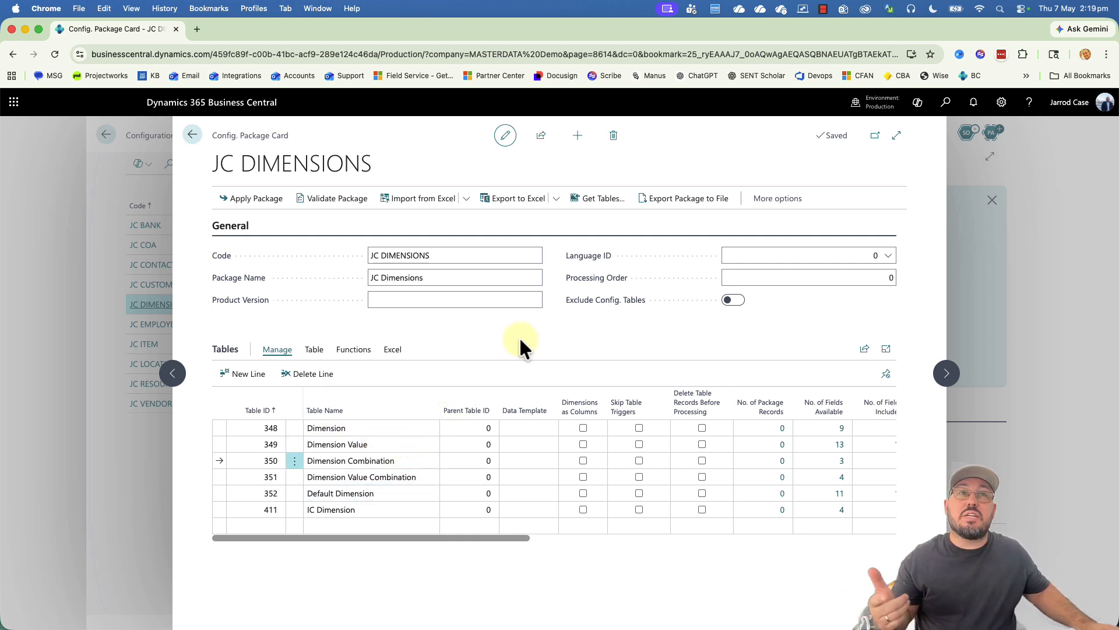
left_click(946, 102)
type("def dim")
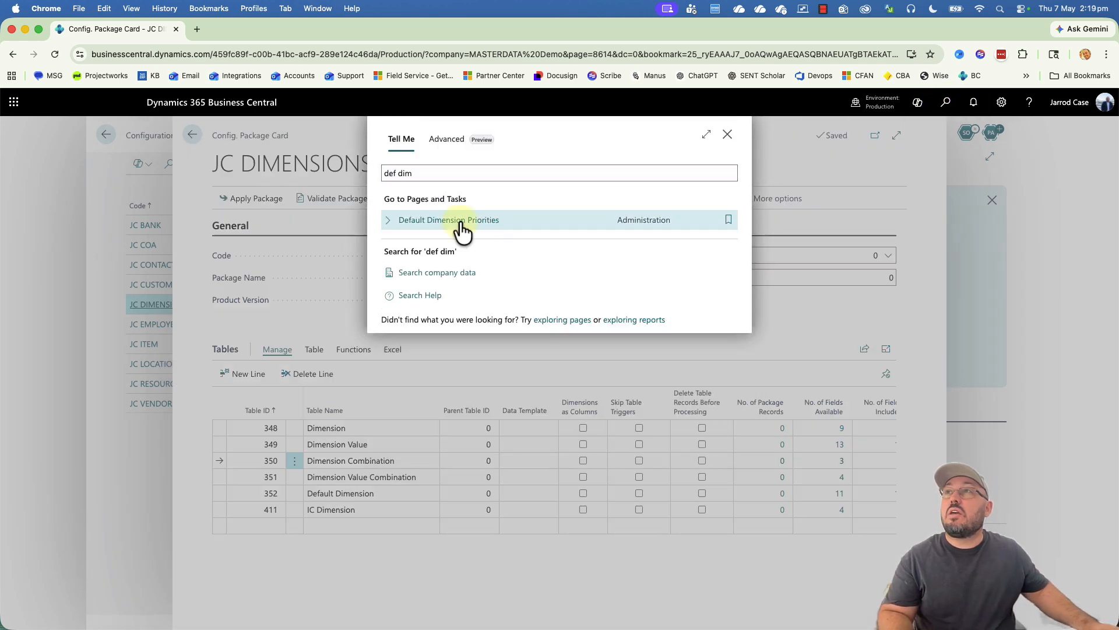
Step: Add the Customer table (ID 18) to Default Dimension Priorities for source code SALES
left_click(459, 228)
left_click(446, 285)
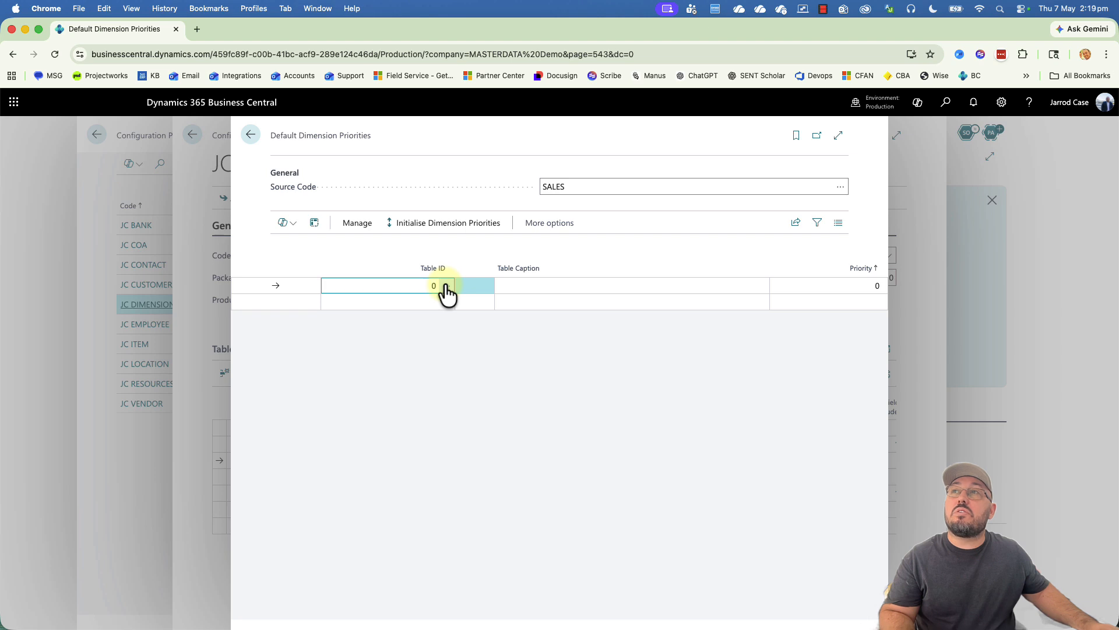
scroll(466, 309, "up", 5)
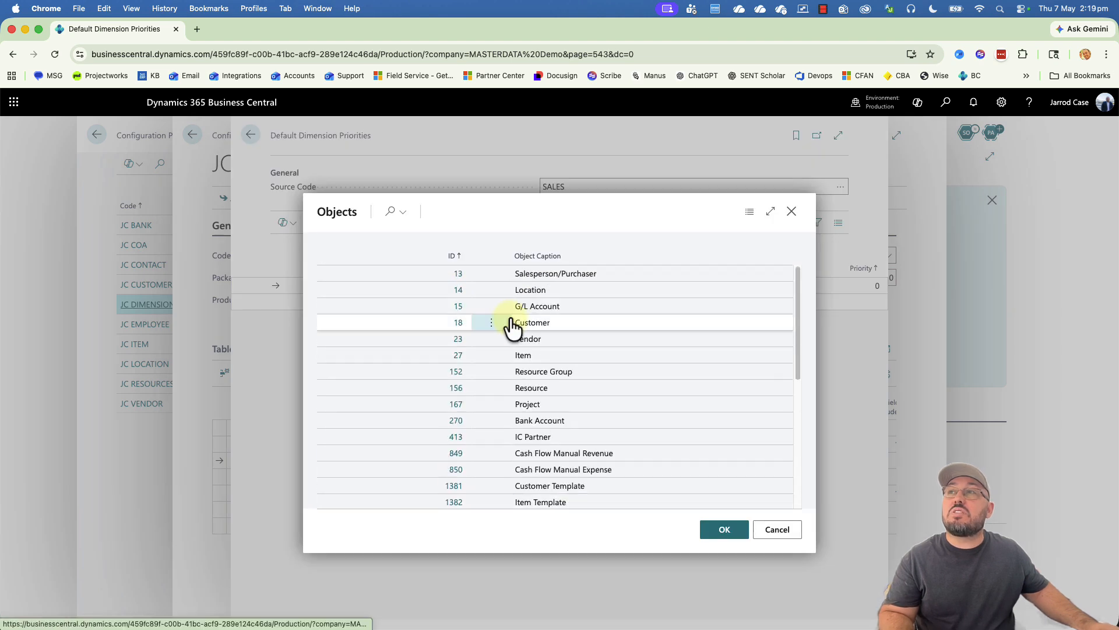
left_click(460, 322)
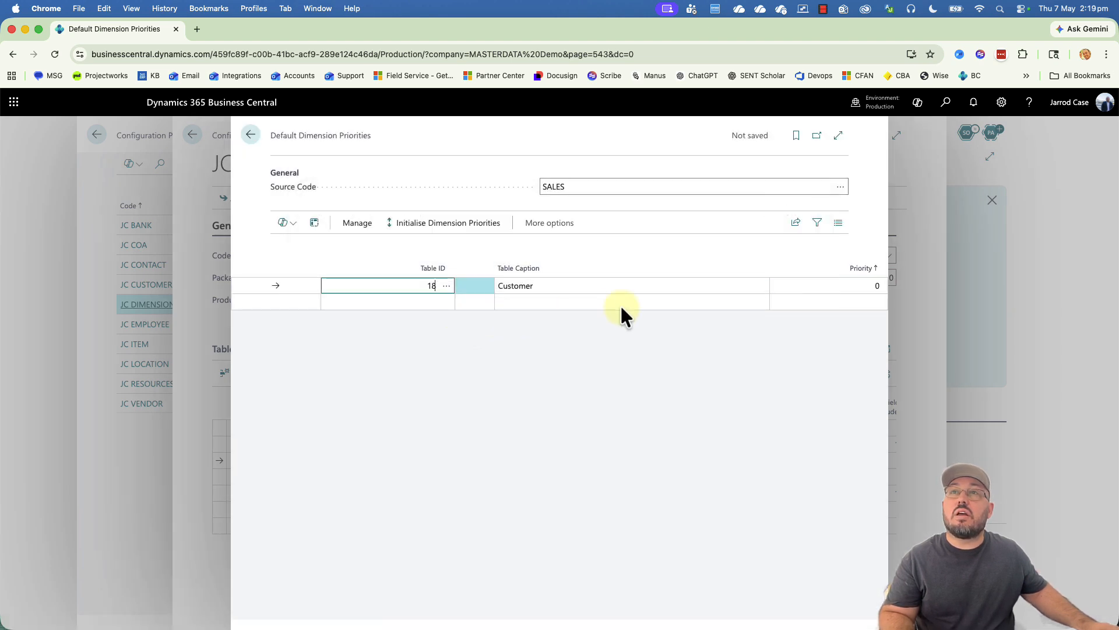
left_click(846, 288)
left_click(647, 183)
left_click(840, 186)
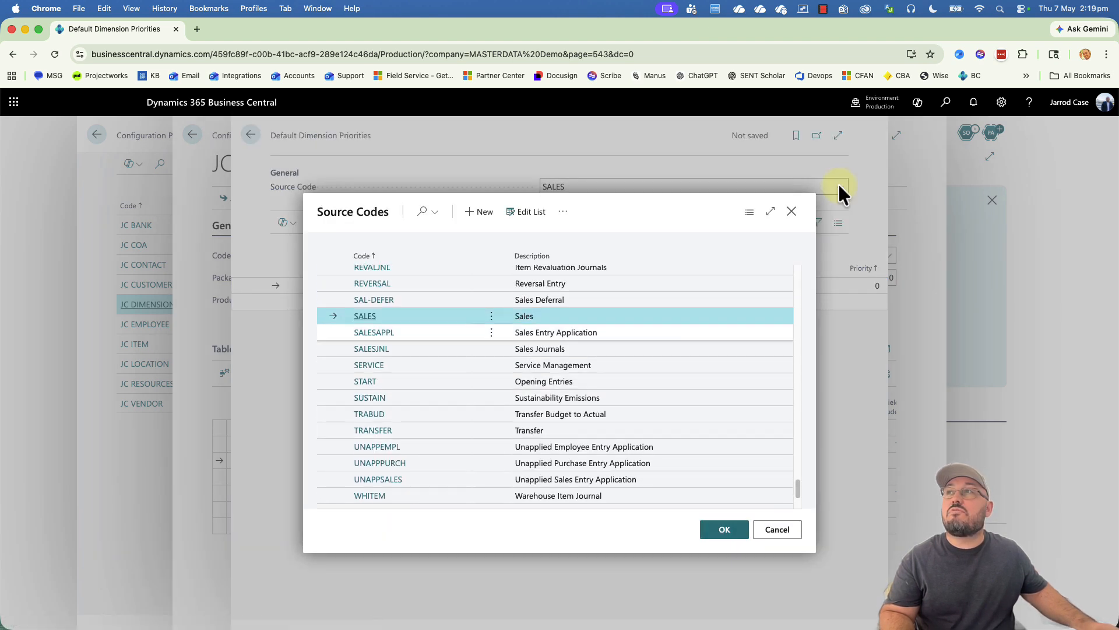
left_click(776, 529)
left_click(802, 287)
Step: Initialise the priorities to Customer 1 and Item 2, then return to the JC DIMENSIONS package
left_click(434, 227)
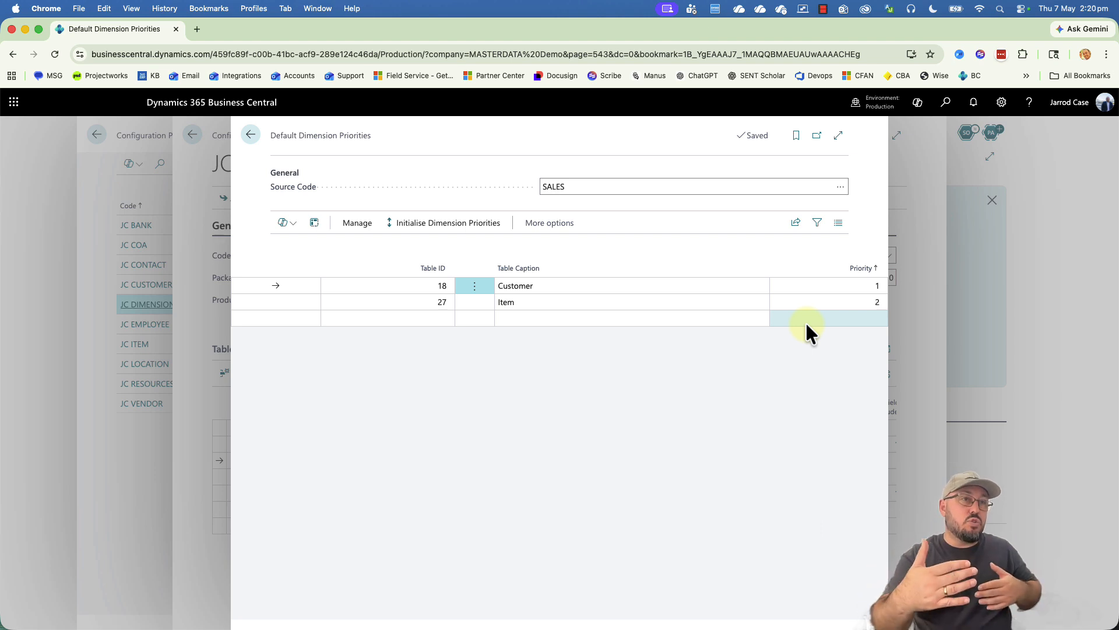
key("Escape")
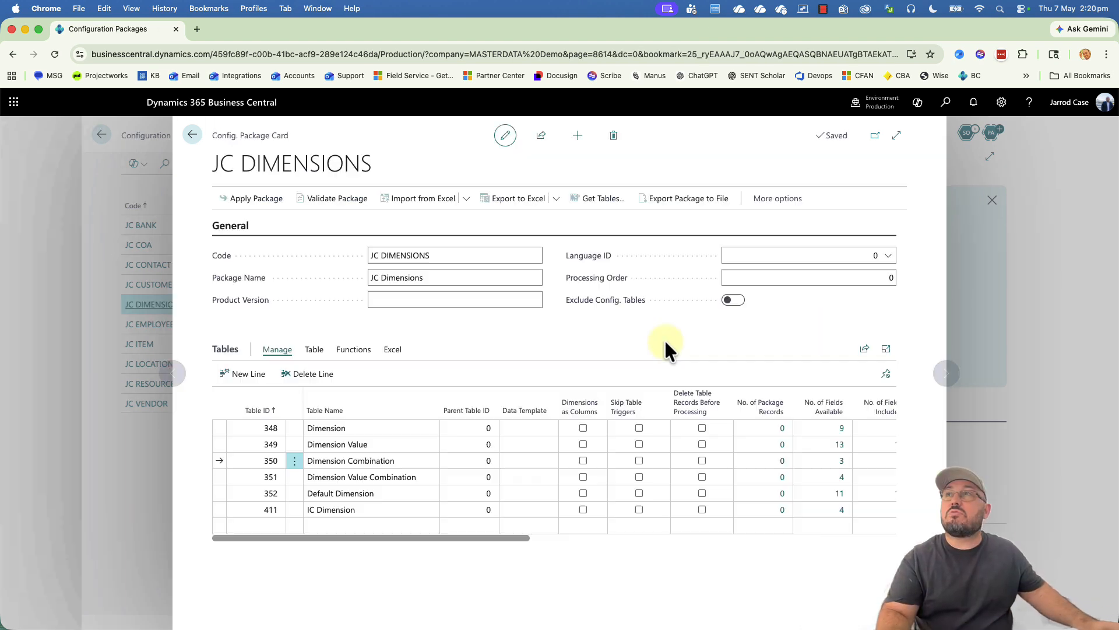
left_click(401, 493)
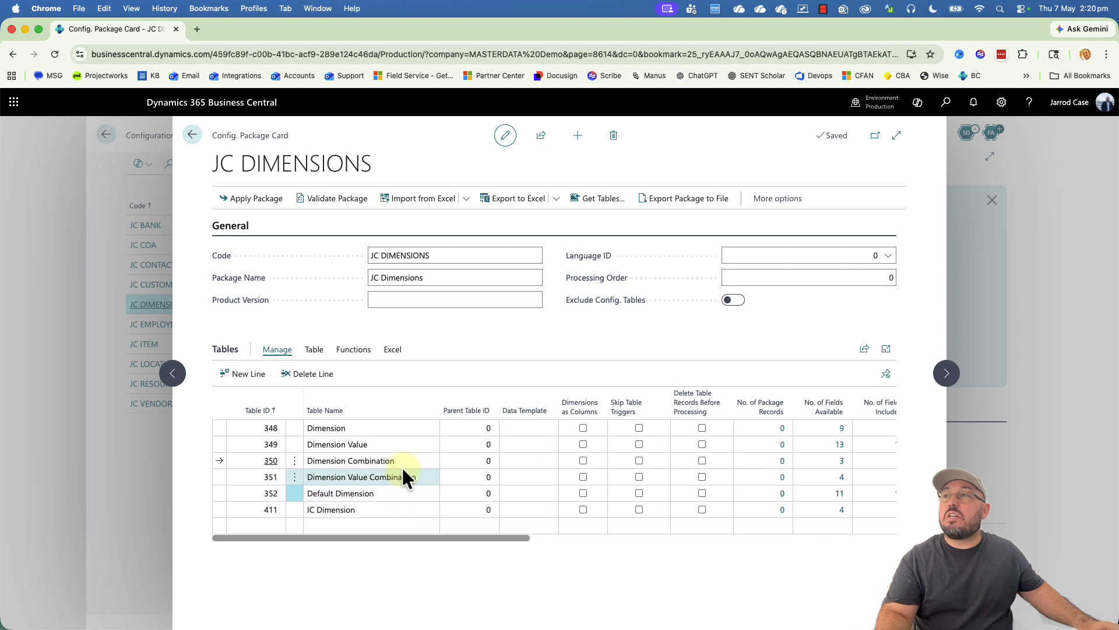
left_click(404, 459)
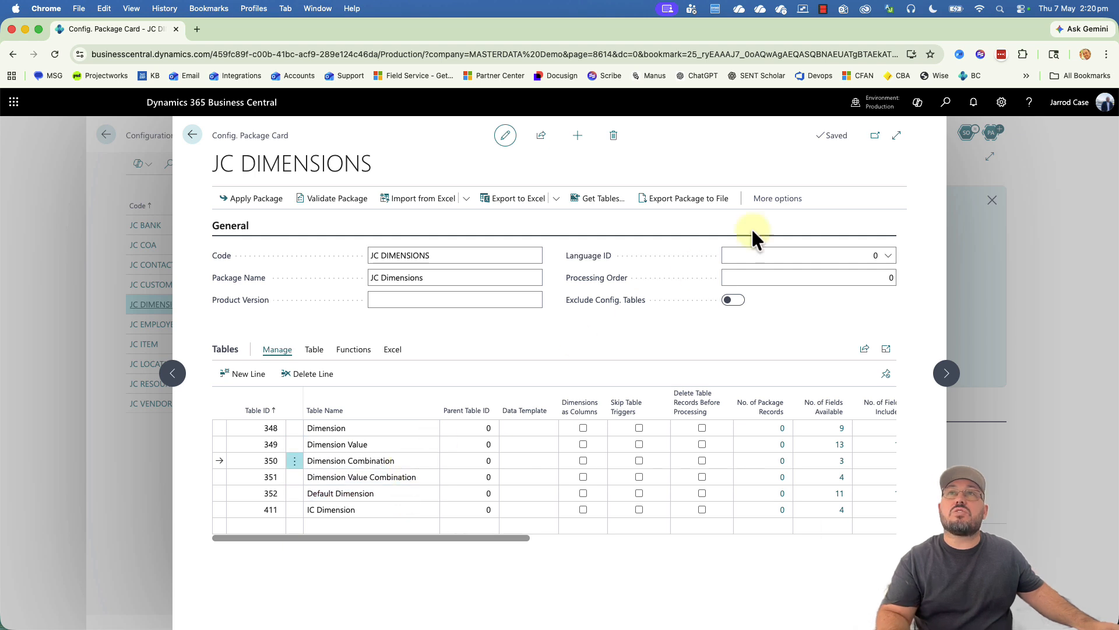
Step: Open Dimension Combinations via 'dimen co', inspect the AREA–ASSET rule, and close without changes
left_click(947, 102)
type("dimen com")
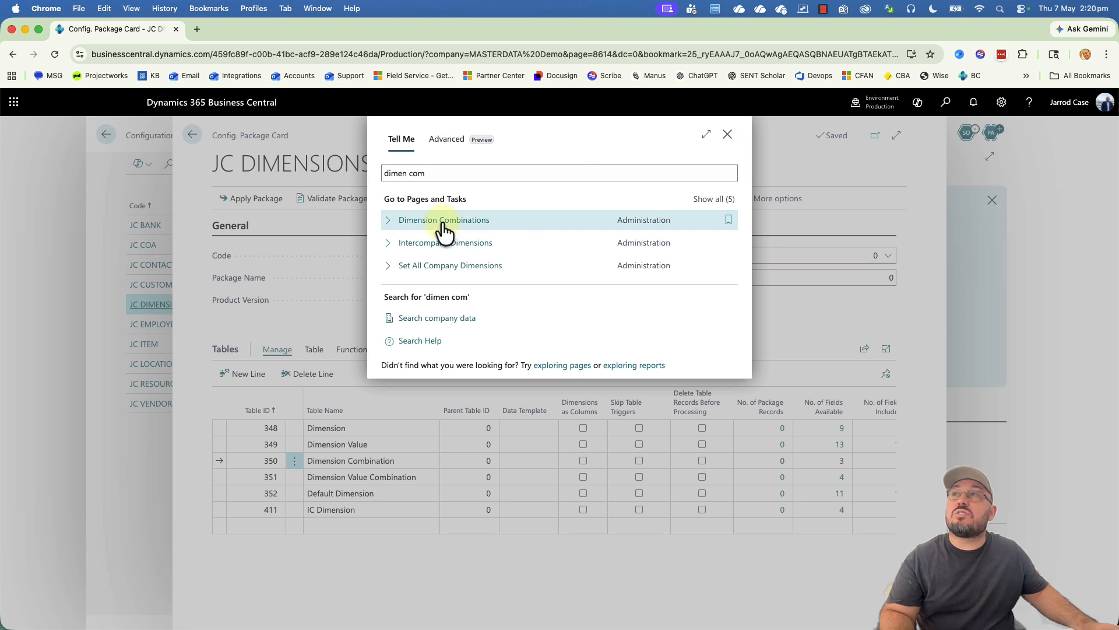
left_click(444, 225)
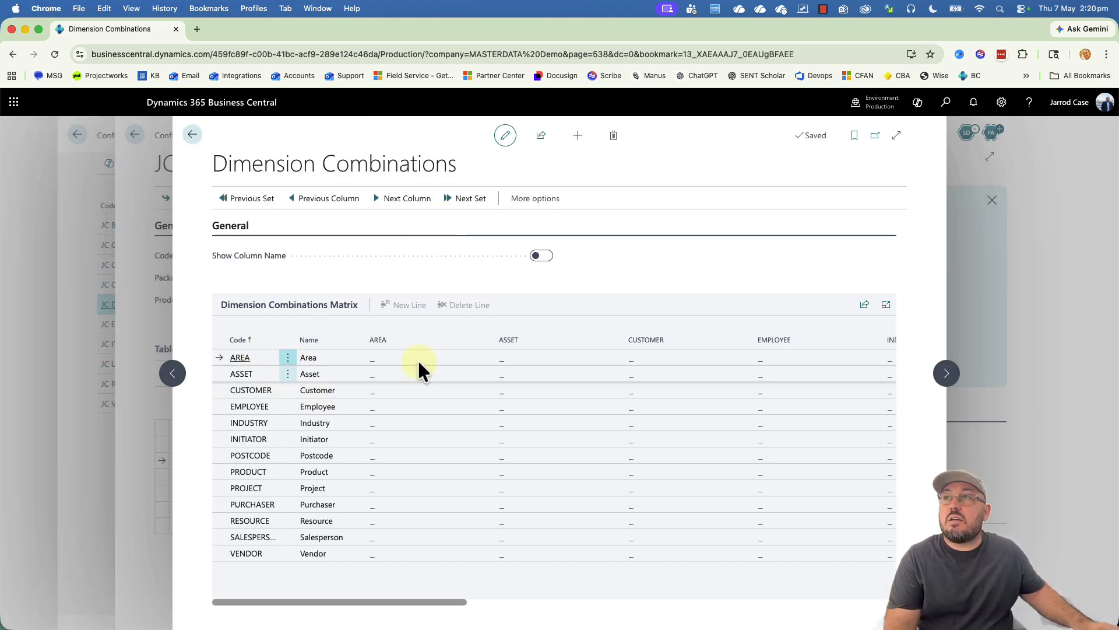
left_click(502, 359)
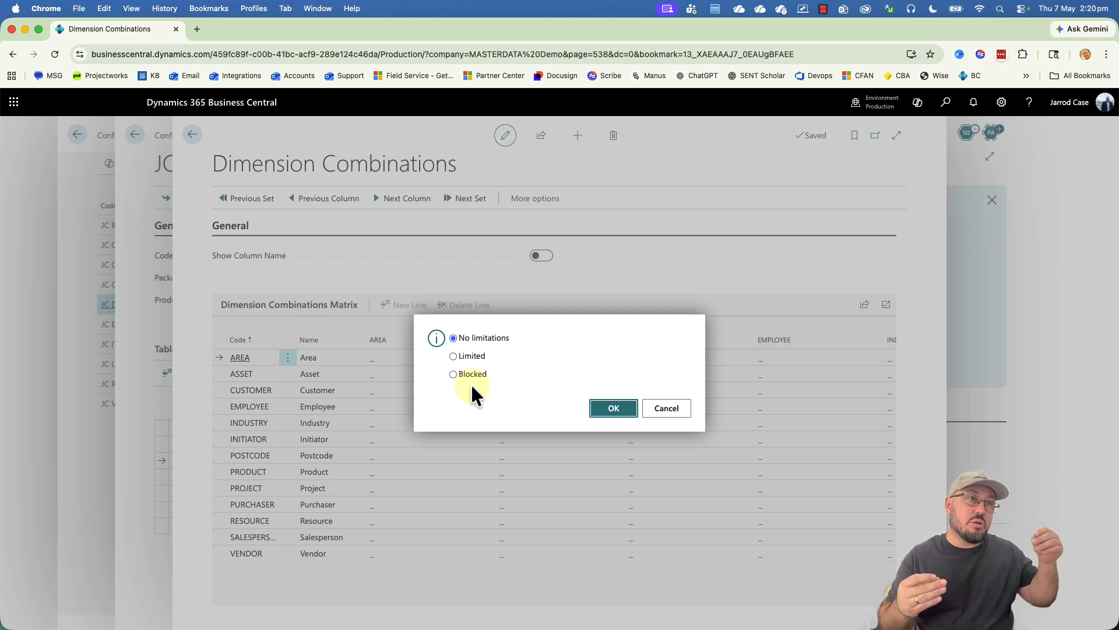
left_click(664, 409)
key("Escape")
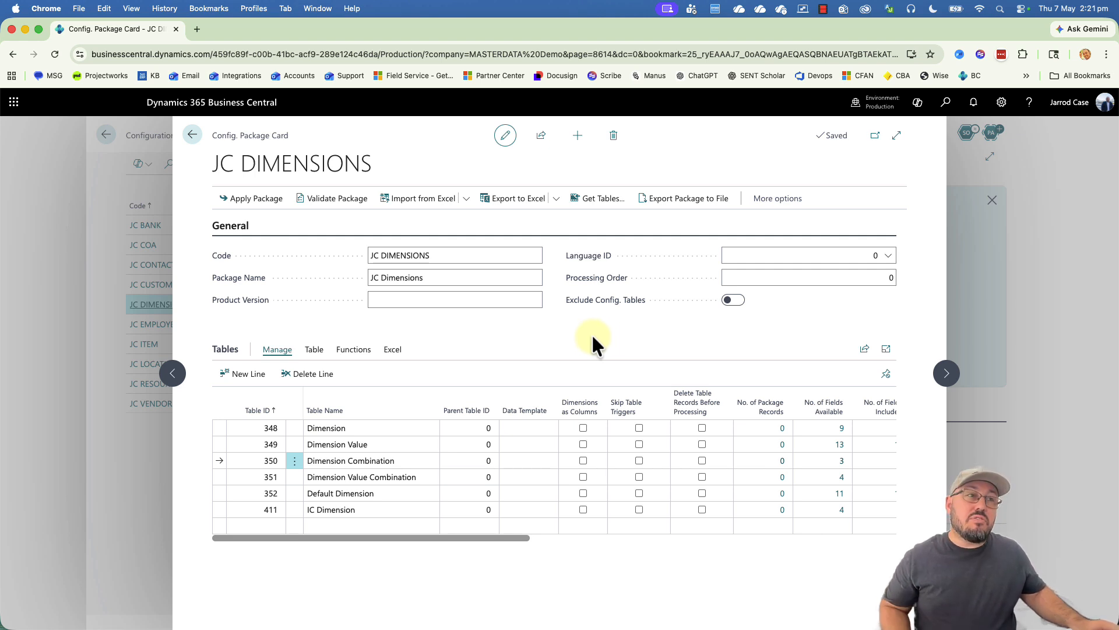
Step: Export all 6 tables of the JC DIMENSIONS package to Excel and save the workbook
left_click(524, 201)
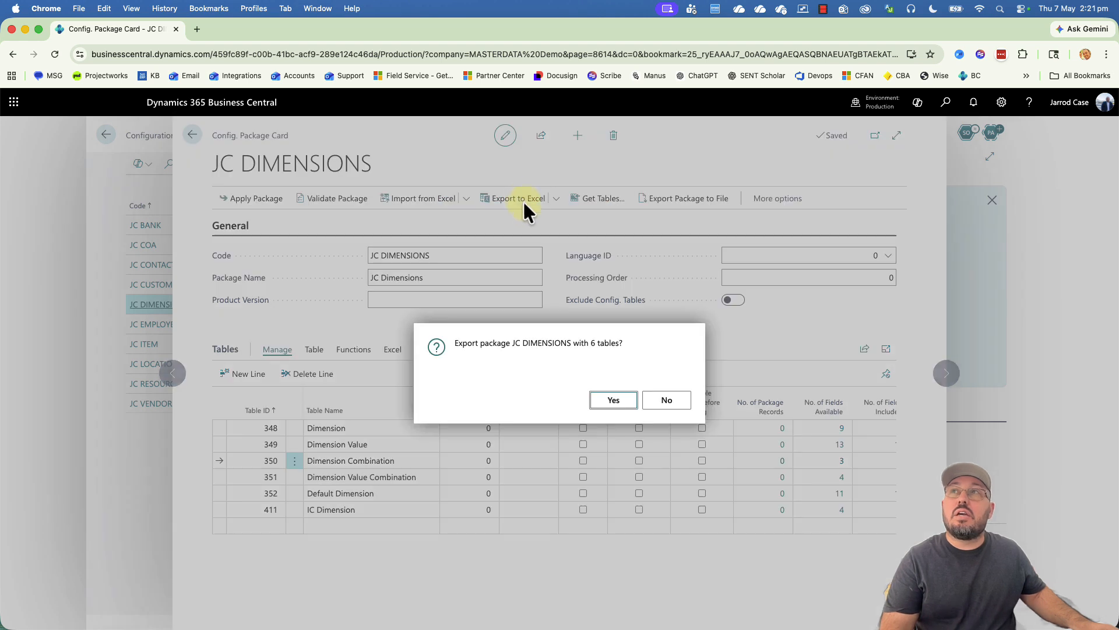
left_click(616, 399)
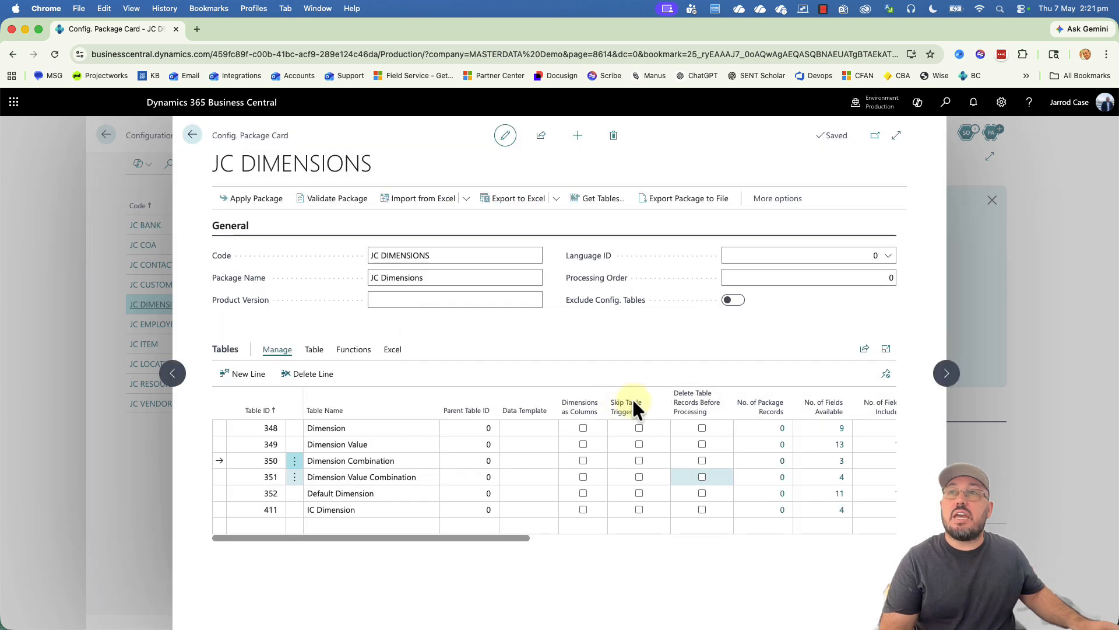
left_click(899, 504)
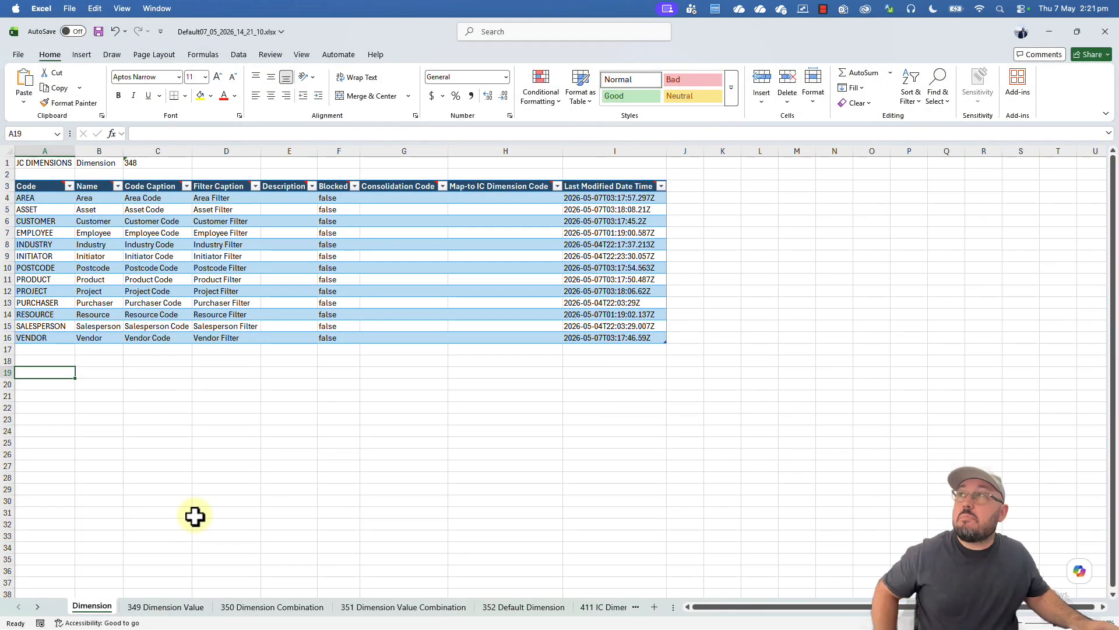
Step: Select dimension codes AREA–VENDOR, then autofit columns A–N on the 349 Dimension Value sheet
left_click(196, 374)
left_click_drag(38, 197, 42, 335)
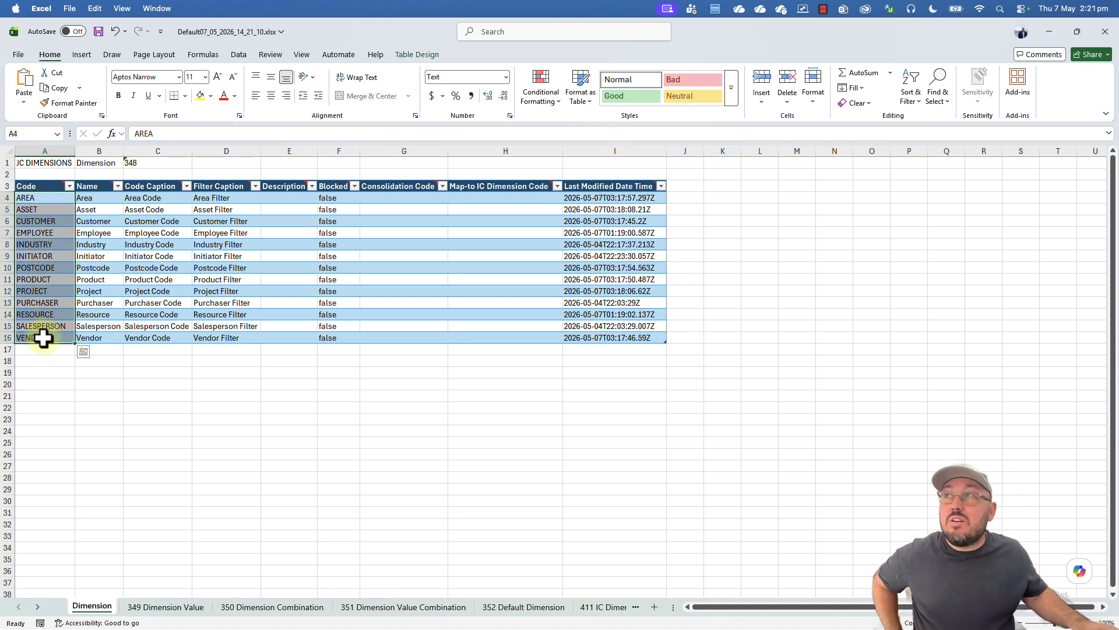
left_click(165, 607)
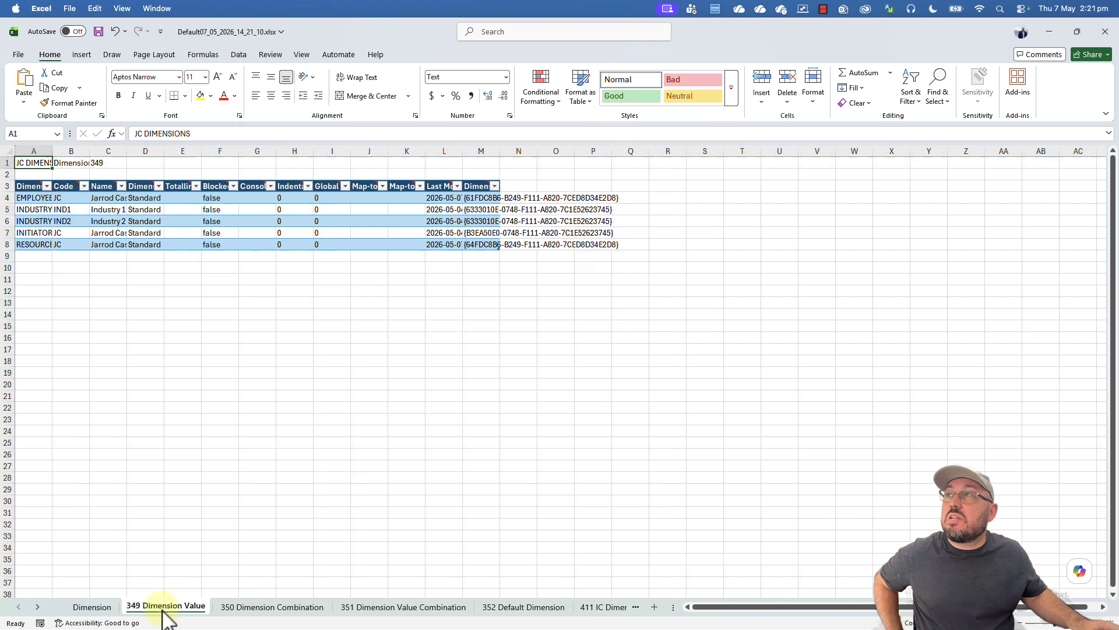
left_click_drag(29, 151, 510, 150)
double_click(501, 151)
left_click(175, 268)
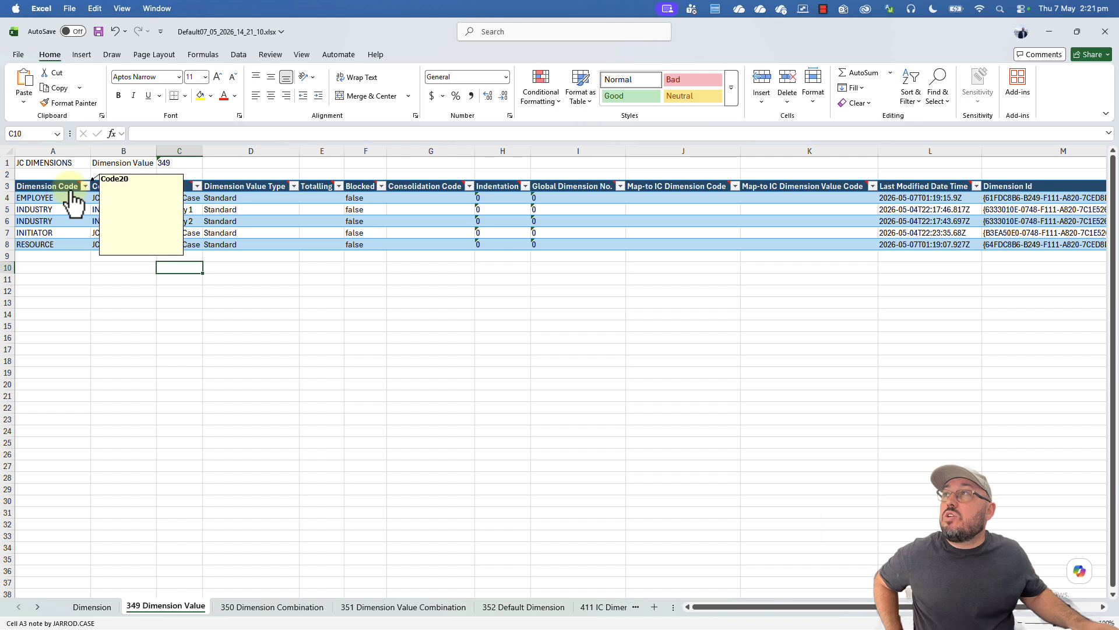
Step: Widen column C to show full value names and scroll across to Dimension Id
left_click(45, 187)
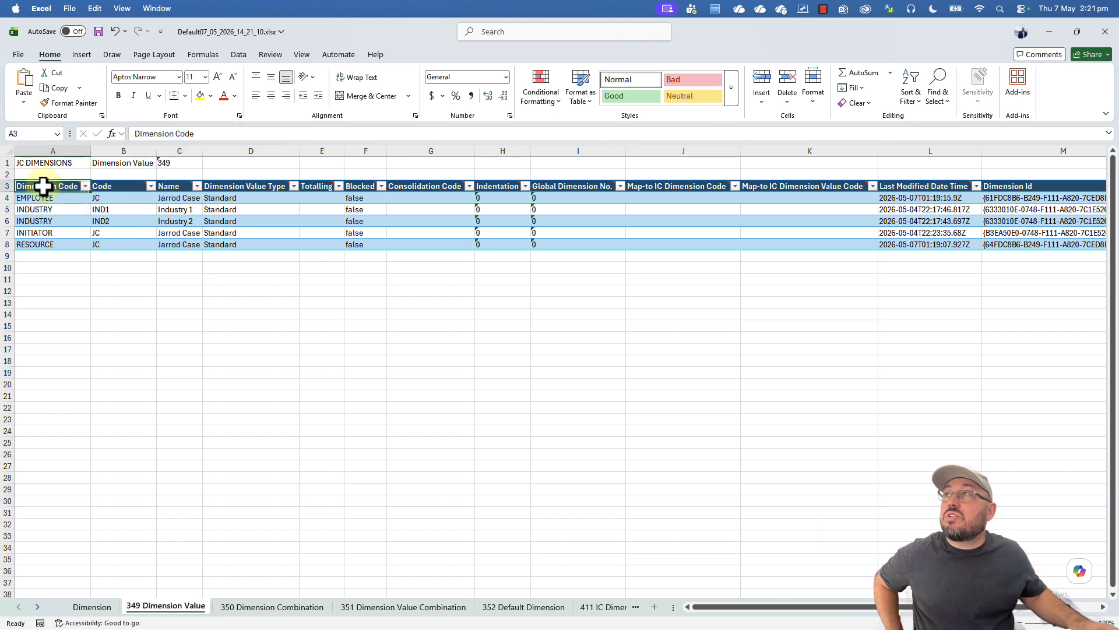
left_click(51, 268)
left_click(119, 266)
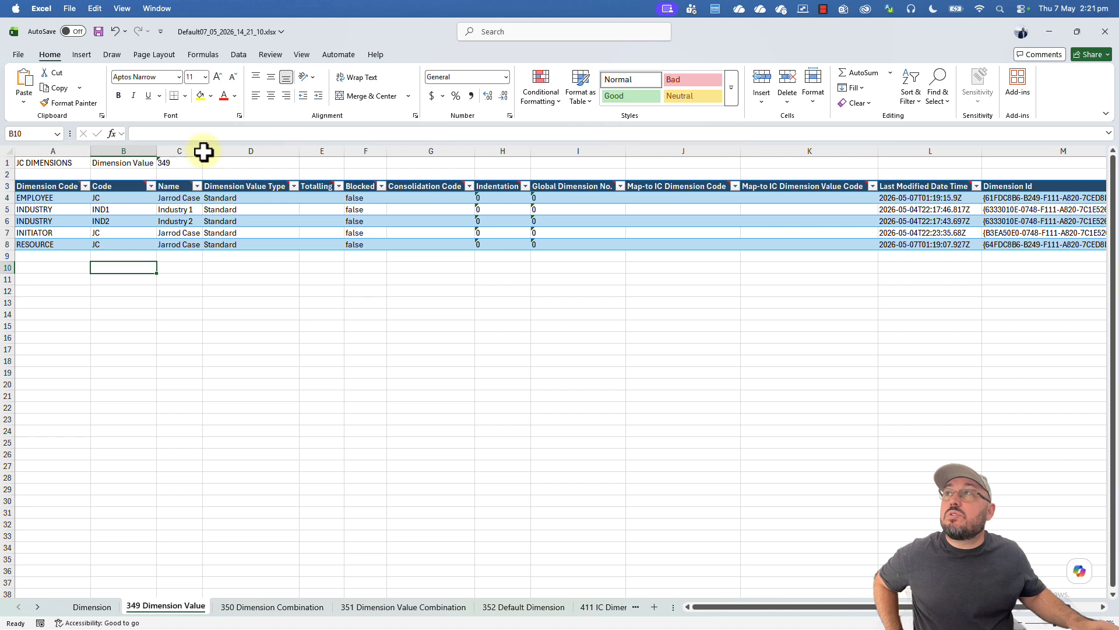
left_click_drag(203, 152, 312, 152)
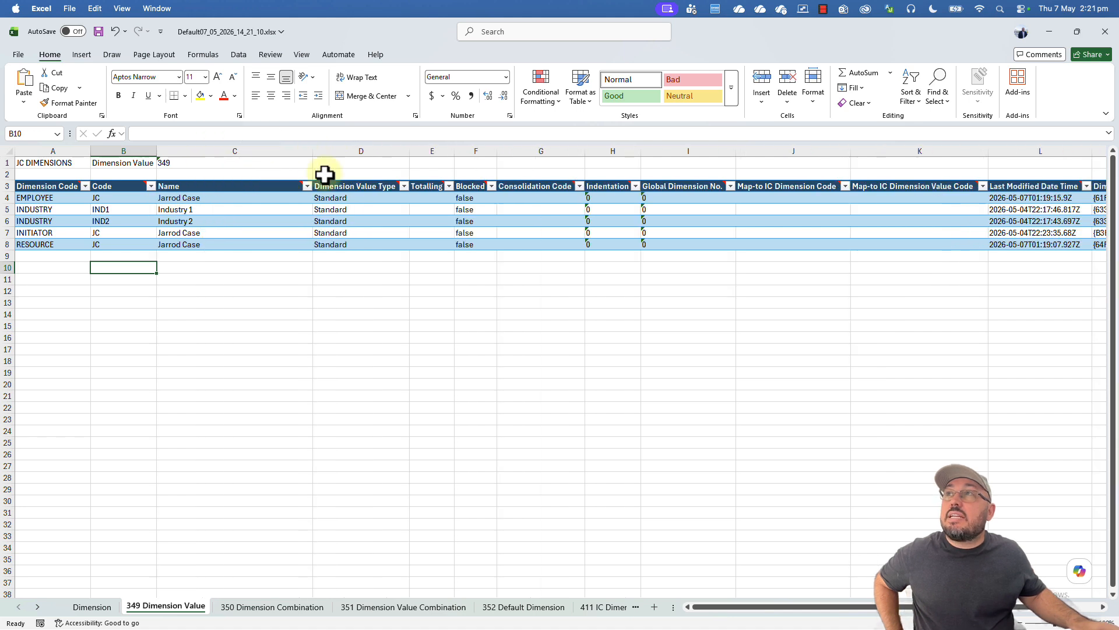
left_click_drag(360, 248, 1002, 221)
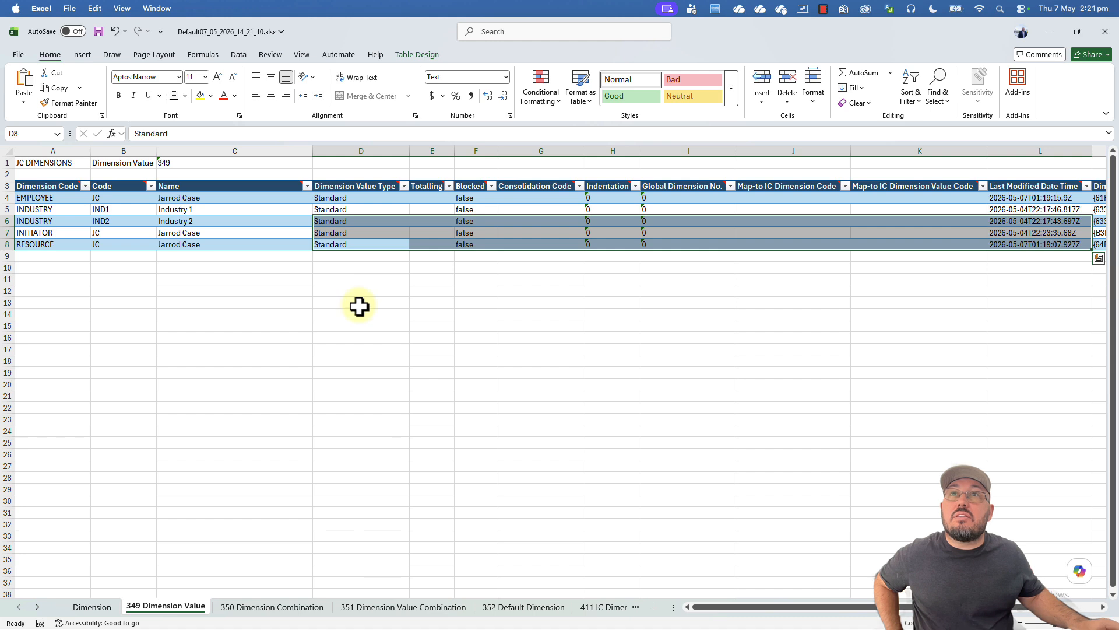
left_click_drag(814, 607, 998, 607)
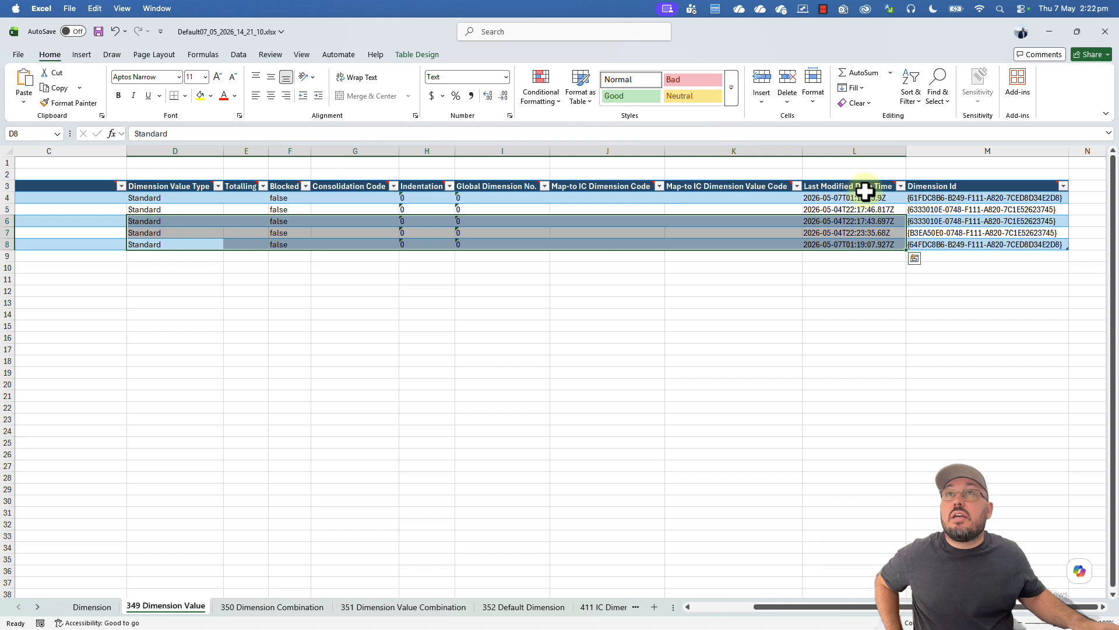
Step: Autofit columns A–C on the 350 sheet and A–D on the 351 sheet
left_click(262, 607)
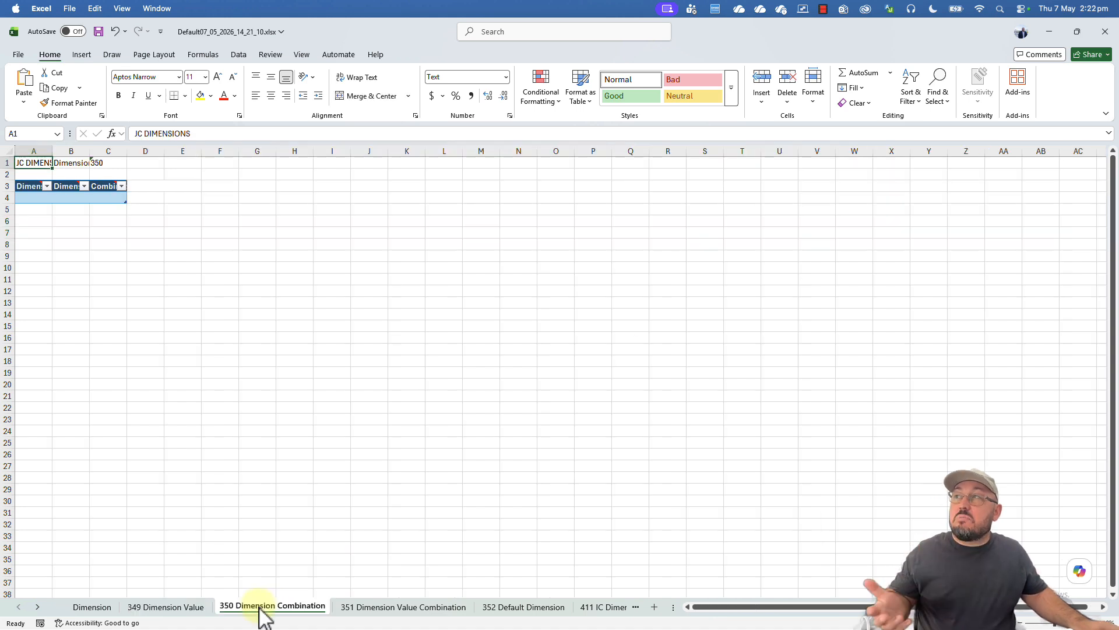
left_click_drag(106, 147, 9, 150)
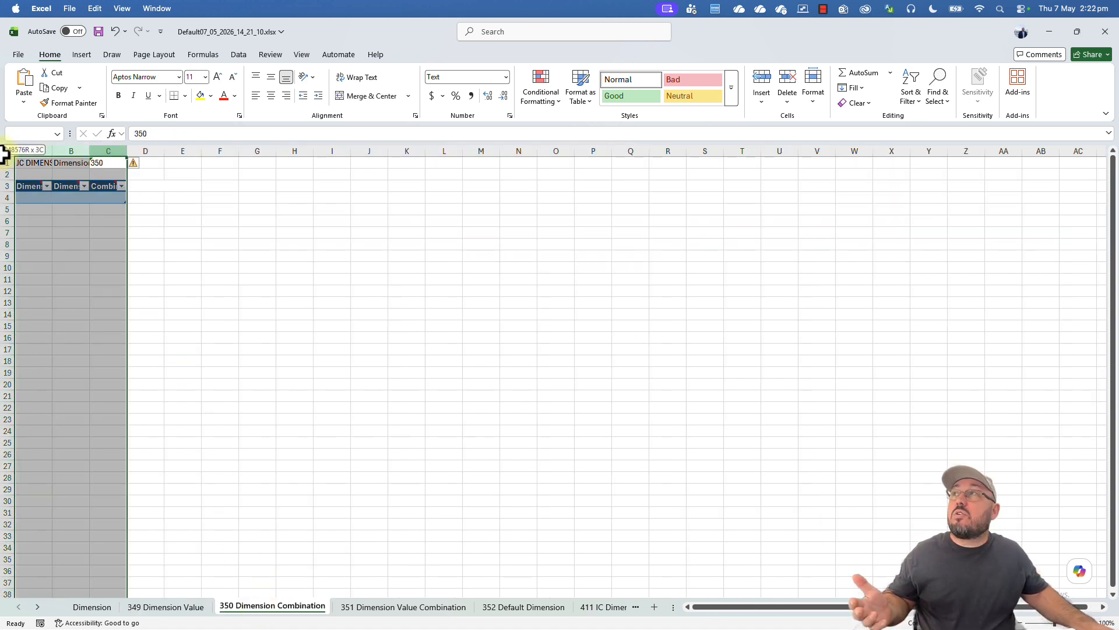
double_click(90, 151)
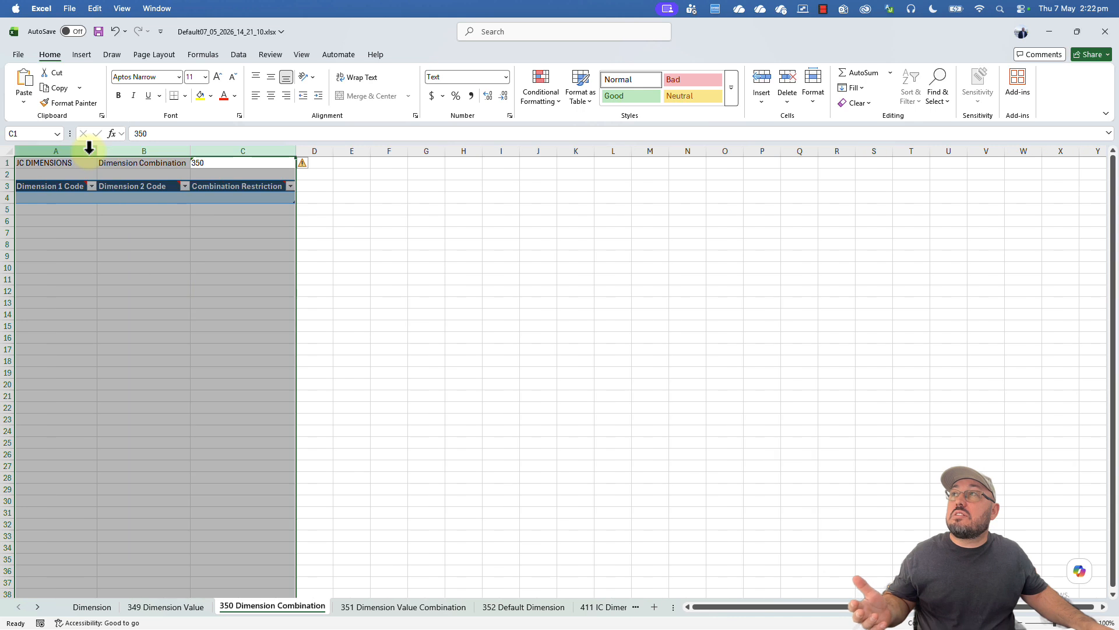
left_click(407, 607)
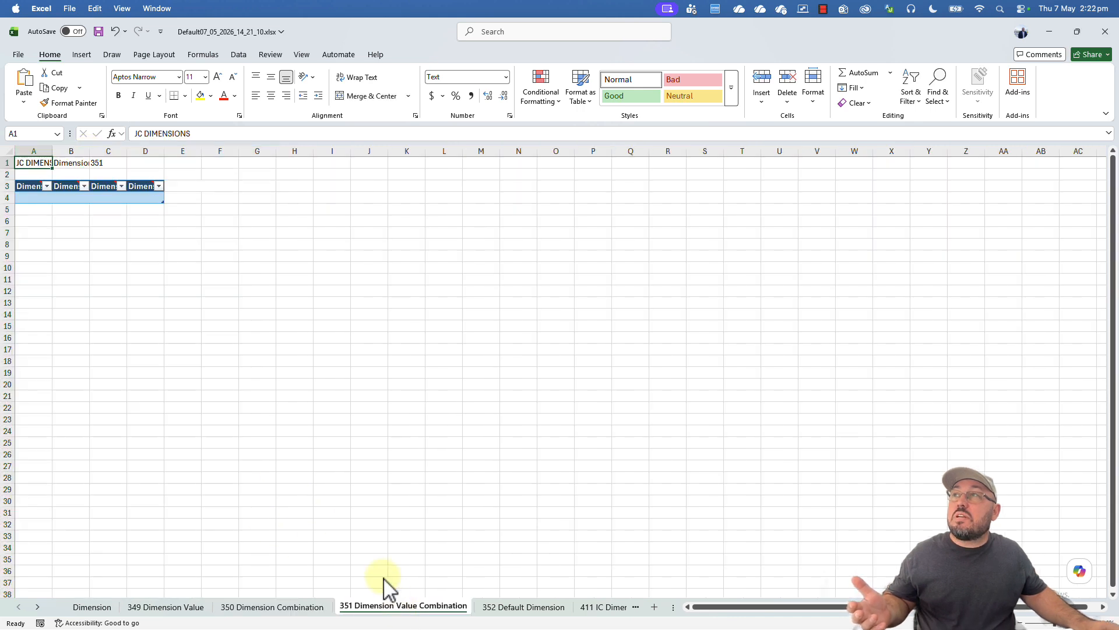
left_click_drag(150, 151, 23, 150)
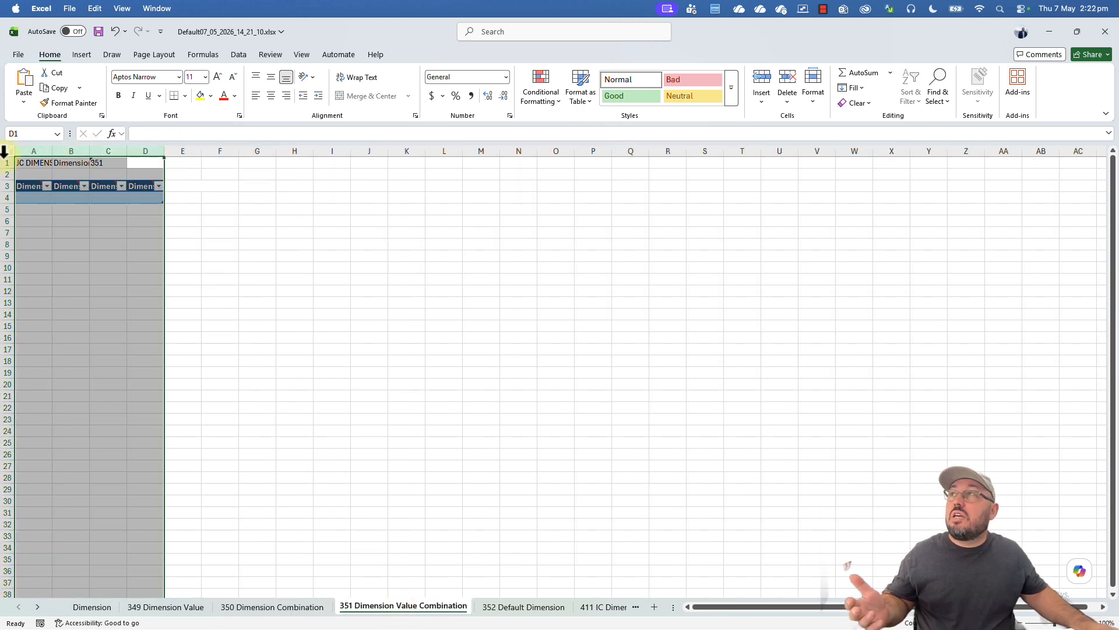
double_click(90, 151)
Step: Glance at the 352 Default Dimension and 411 IC Dimension sheets, return to Dimension, and minimise Excel
left_click(529, 608)
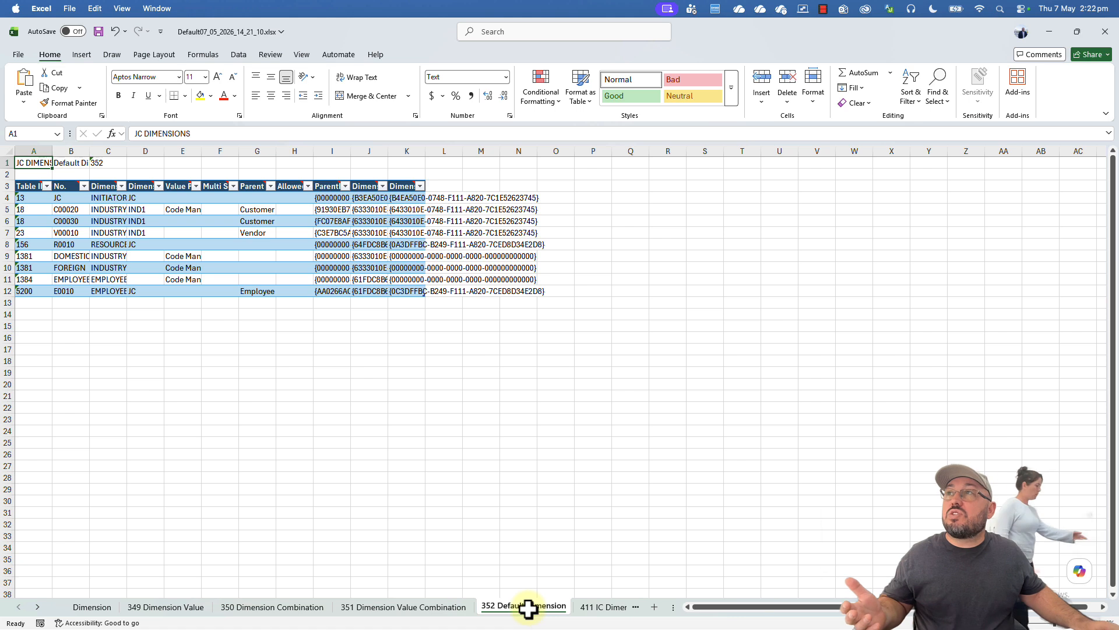
left_click(610, 610)
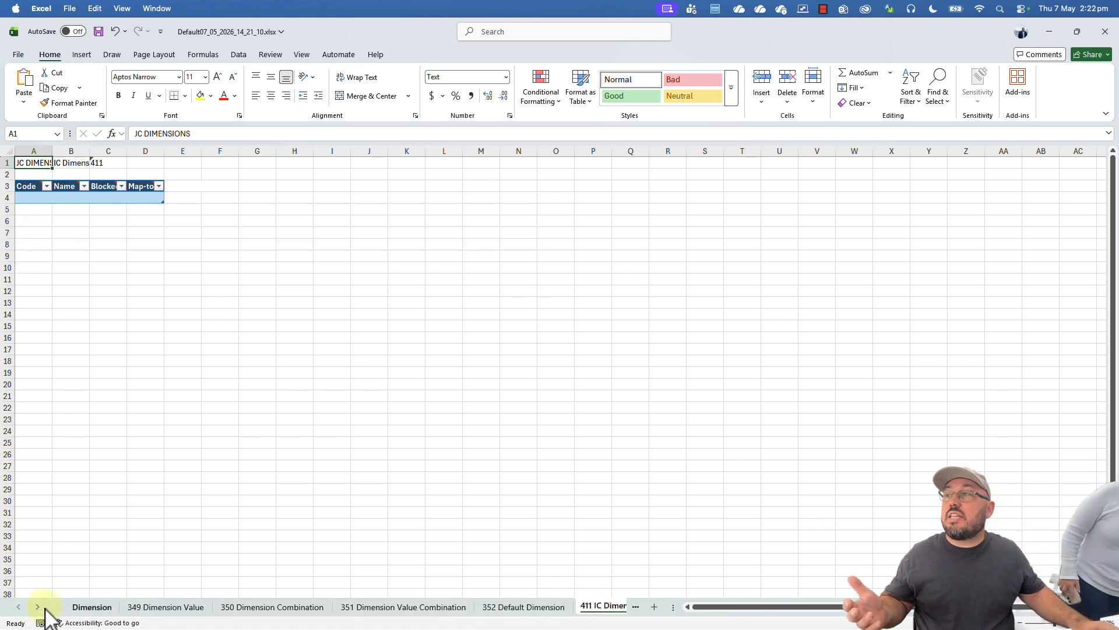
left_click(97, 606)
left_click(359, 395)
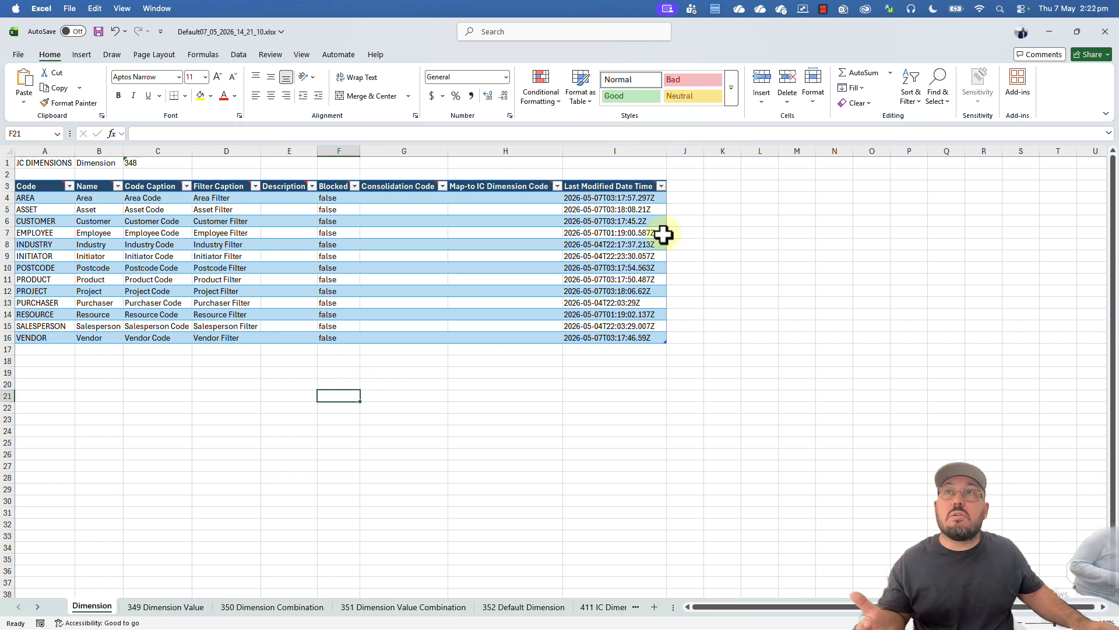
left_click(1050, 32)
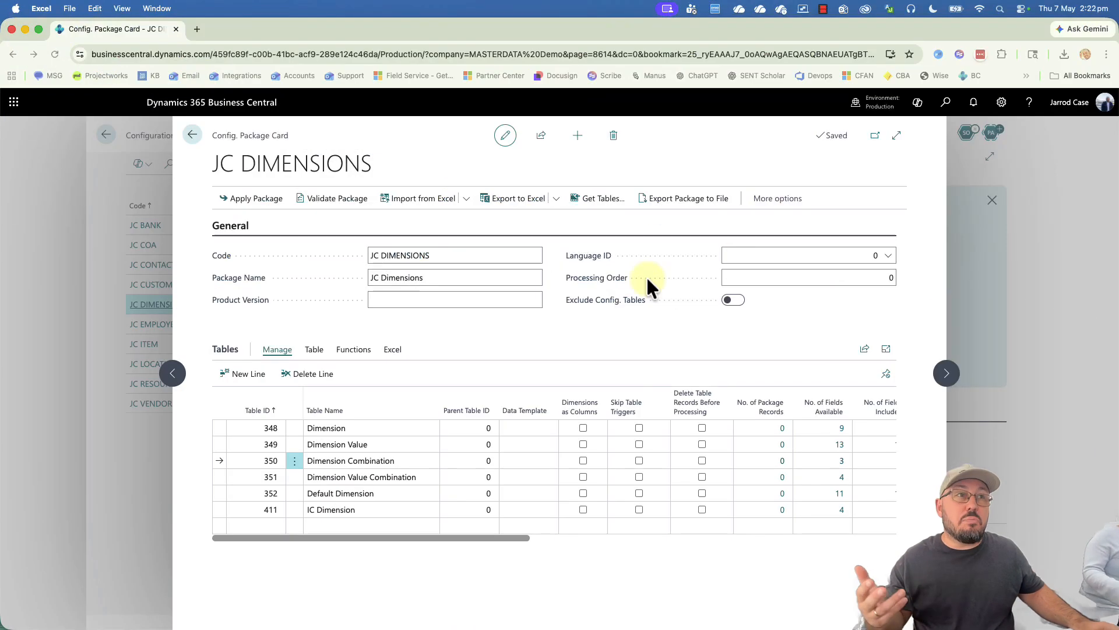
left_click(498, 267)
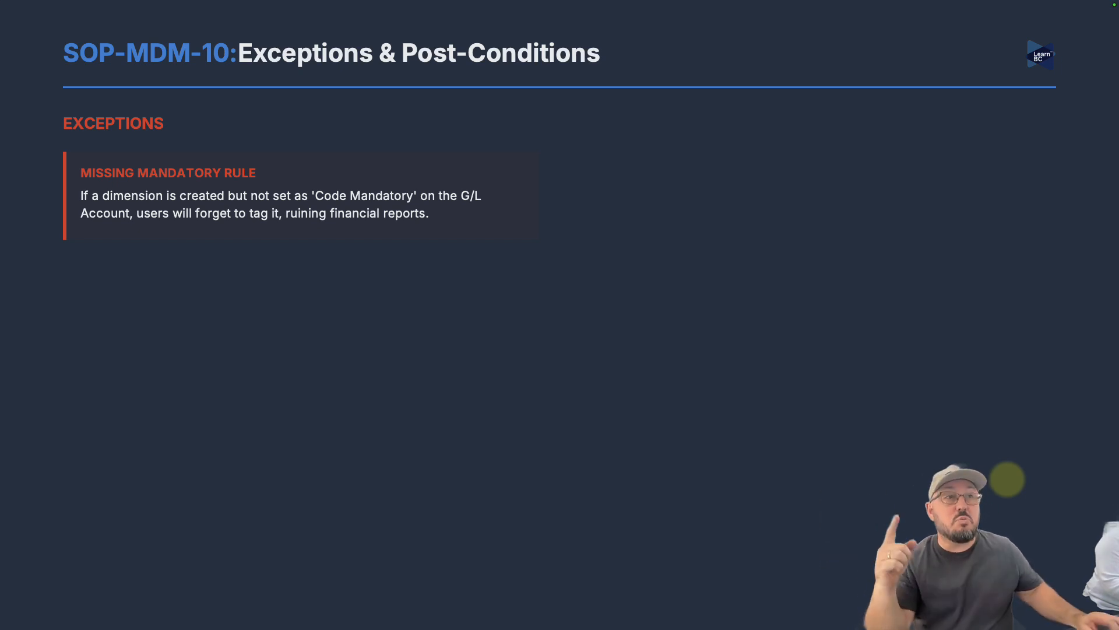
key("Escape")
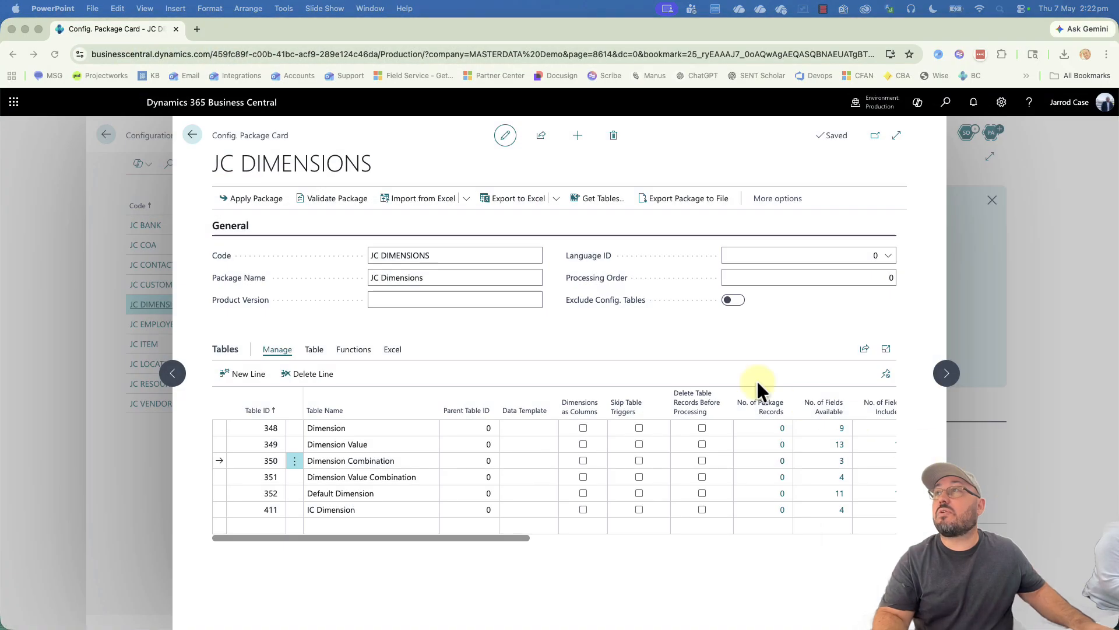
Step: Close the JC DIMENSIONS package card and open the Chart of Accounts from Finance
left_click(125, 134)
left_click(126, 134)
left_click(128, 134)
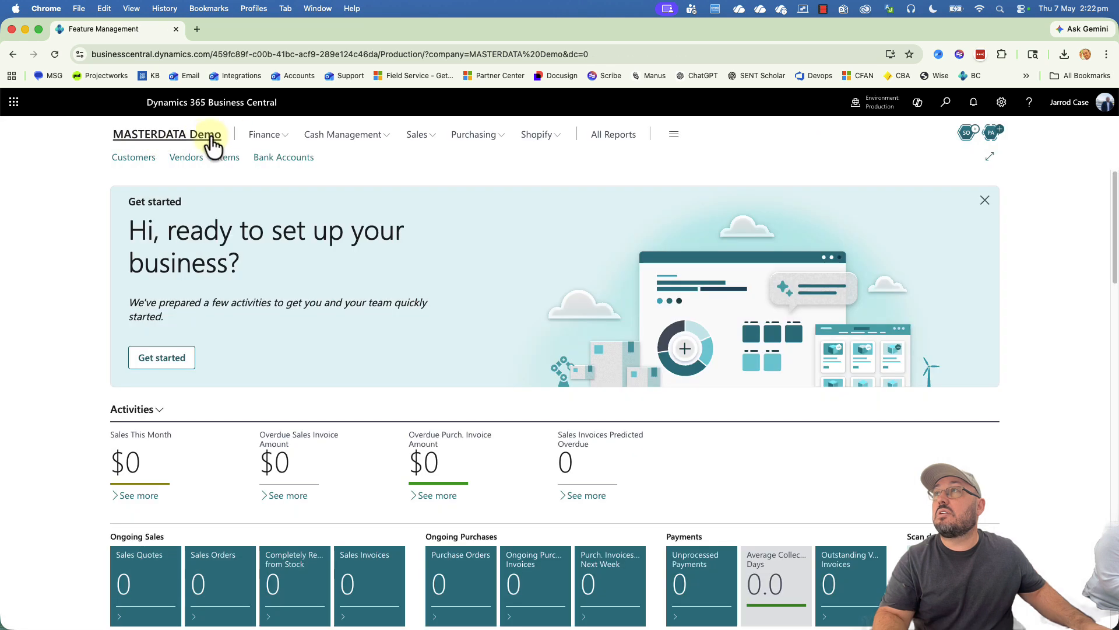
left_click(259, 135)
left_click(154, 174)
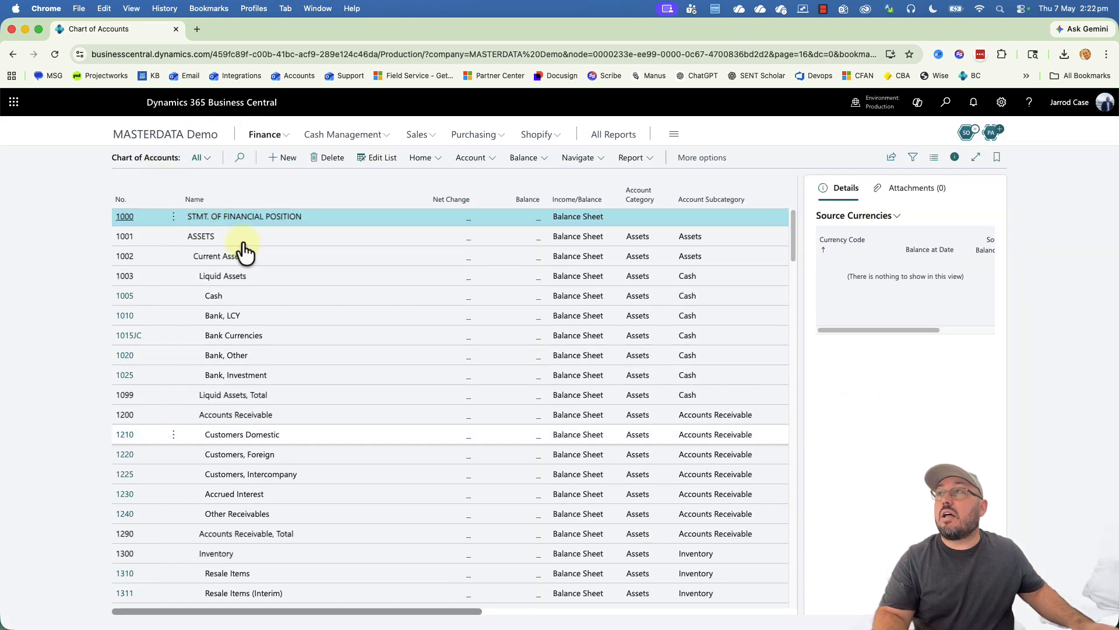
Step: Find and select account 4110 Sales, Retail - Dom. in the chart of accounts
scroll(498, 446, "down", 20)
scroll(510, 455, "up", 20)
scroll(510, 456, "up", 15)
scroll(509, 457, "down", 4)
scroll(510, 456, "up", 2)
left_click(335, 436)
left_click(328, 299)
scroll(325, 294, "up", 5)
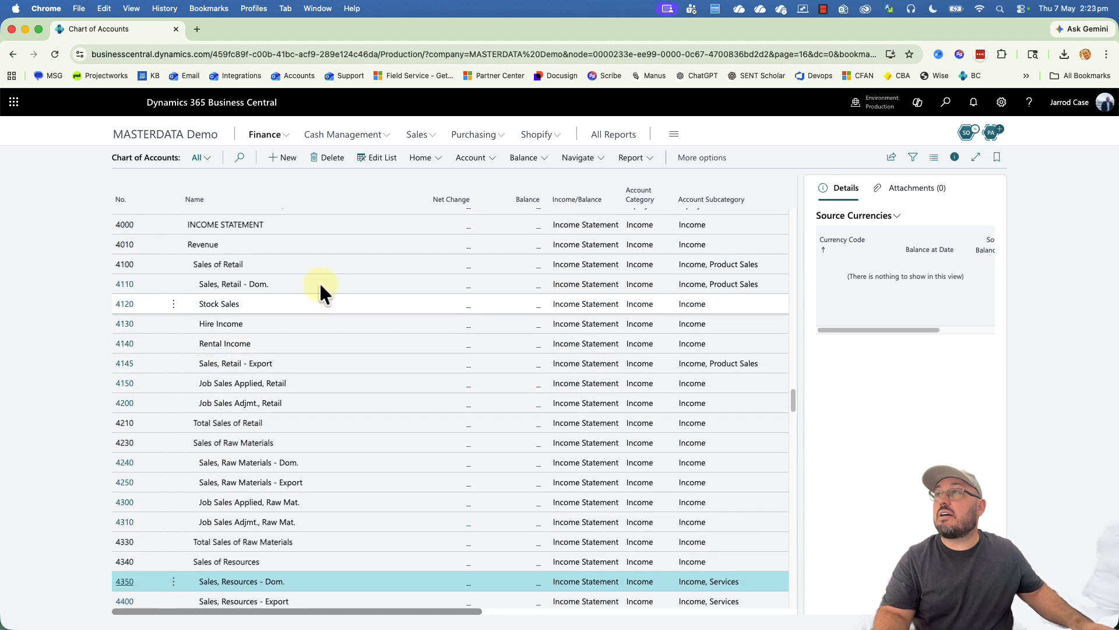
left_click(320, 284)
Step: Open account 4110's card and its default dimensions
left_click(123, 286)
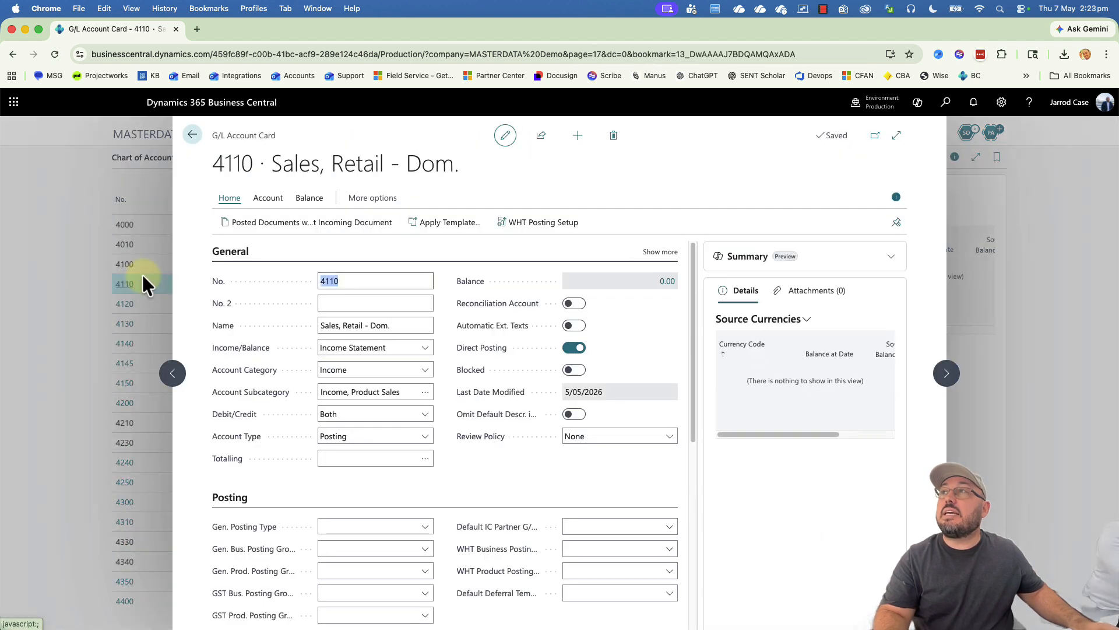
left_click(308, 201)
left_click(270, 202)
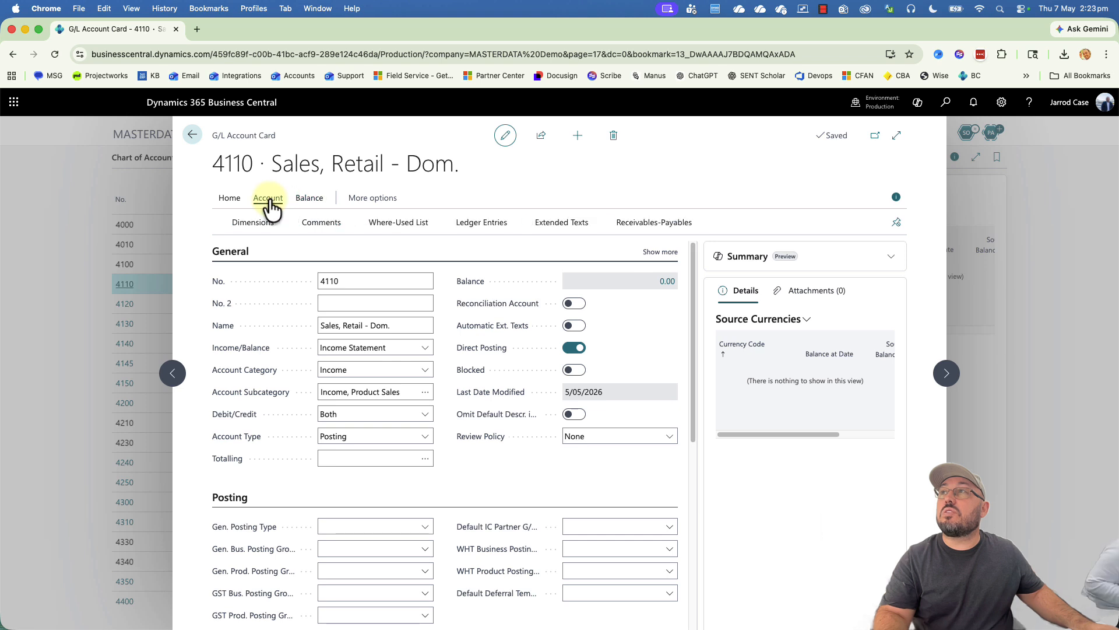
left_click(263, 230)
Step: Add the INDUSTRY dimension with Value Posting Code Mandatory
left_click(344, 219)
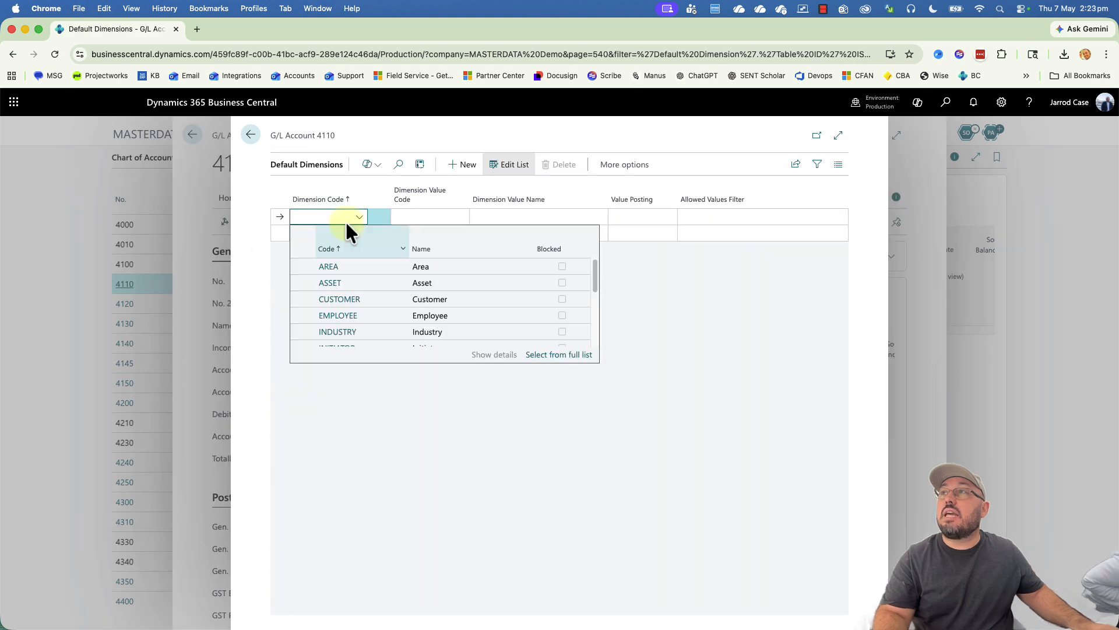
left_click(375, 330)
left_click(640, 217)
left_click(638, 231)
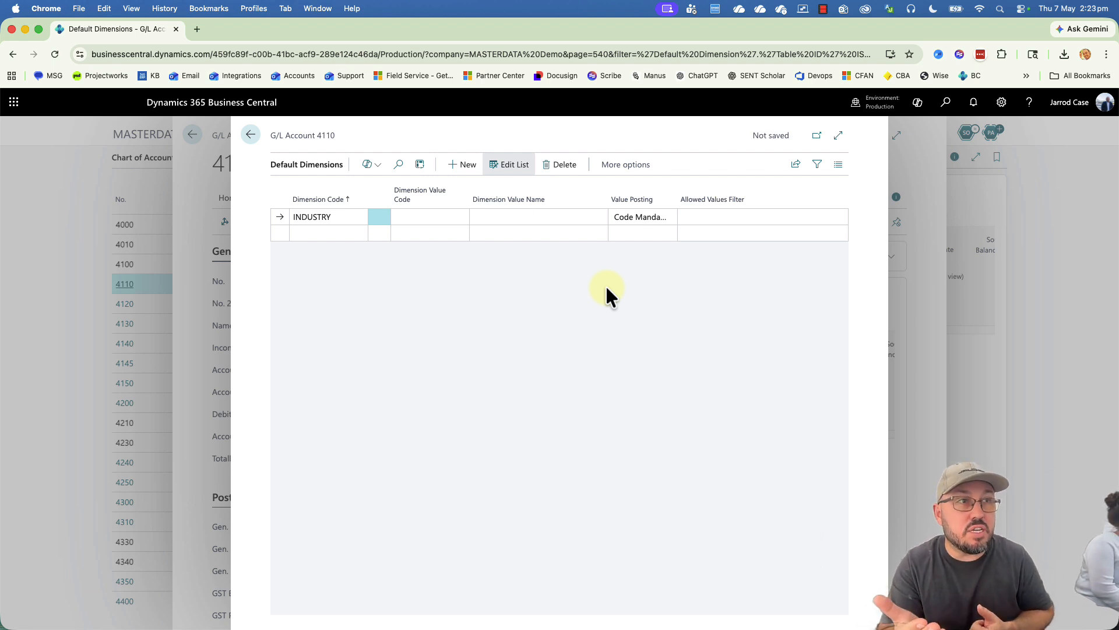
Step: Add CUSTOMER and AREA dimensions, setting both to Code Mandatory
left_click(338, 232)
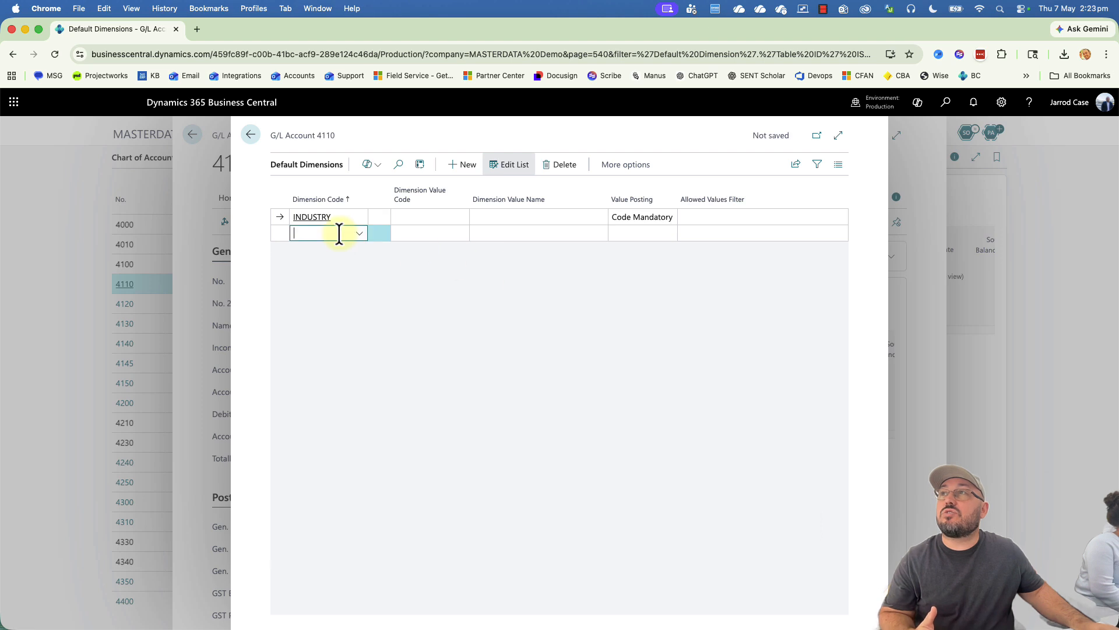
left_click(351, 308)
left_click(328, 252)
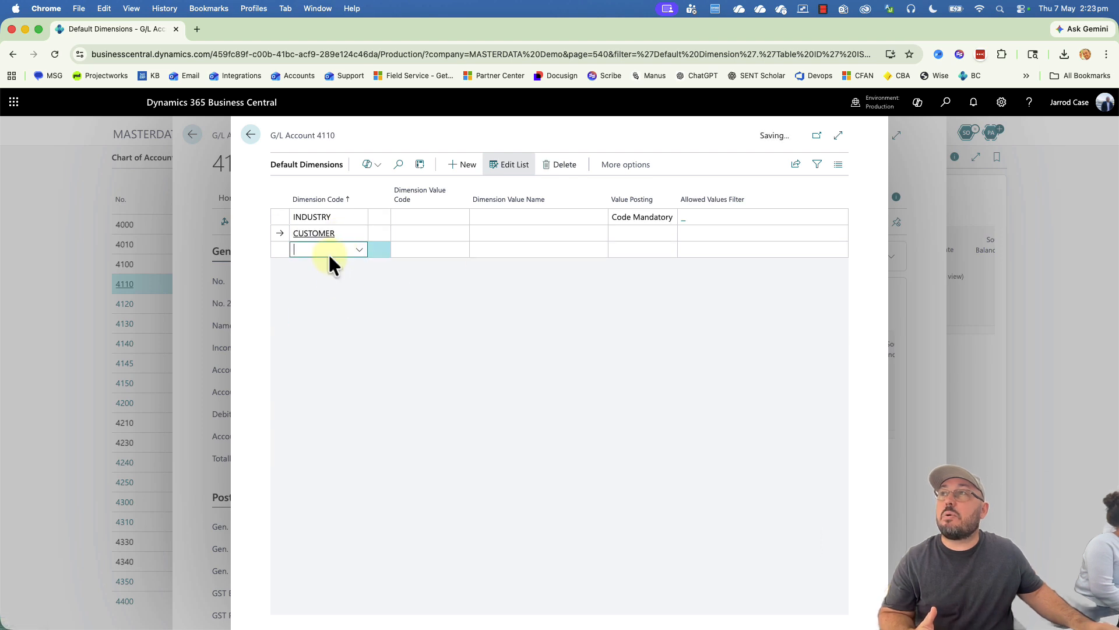
left_click(338, 298)
left_click(641, 249)
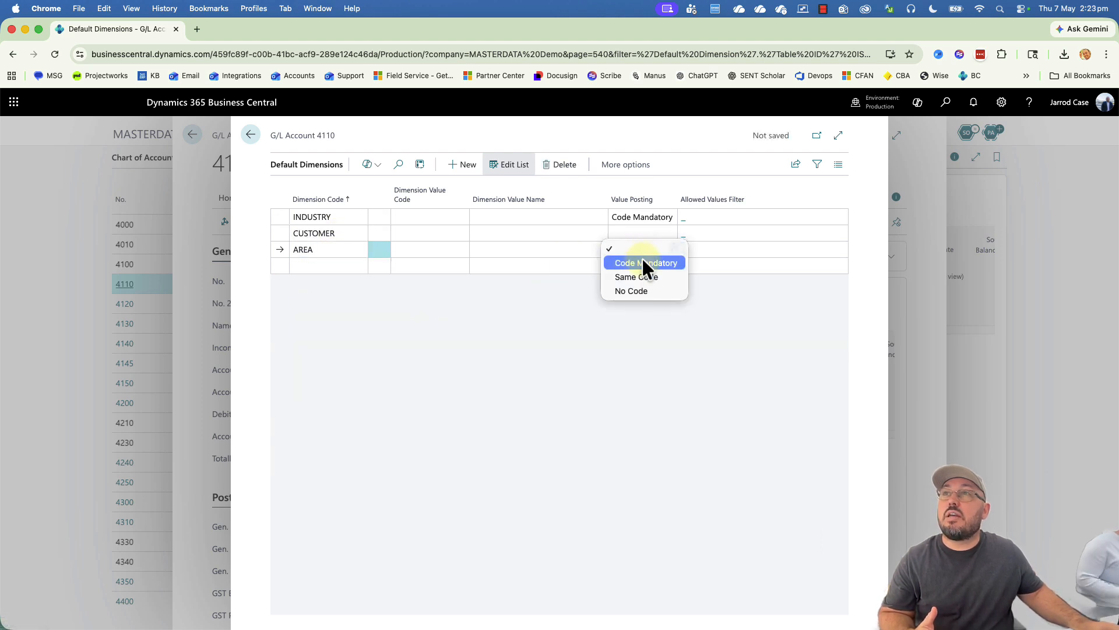
left_click(642, 260)
left_click(641, 233)
left_click(642, 245)
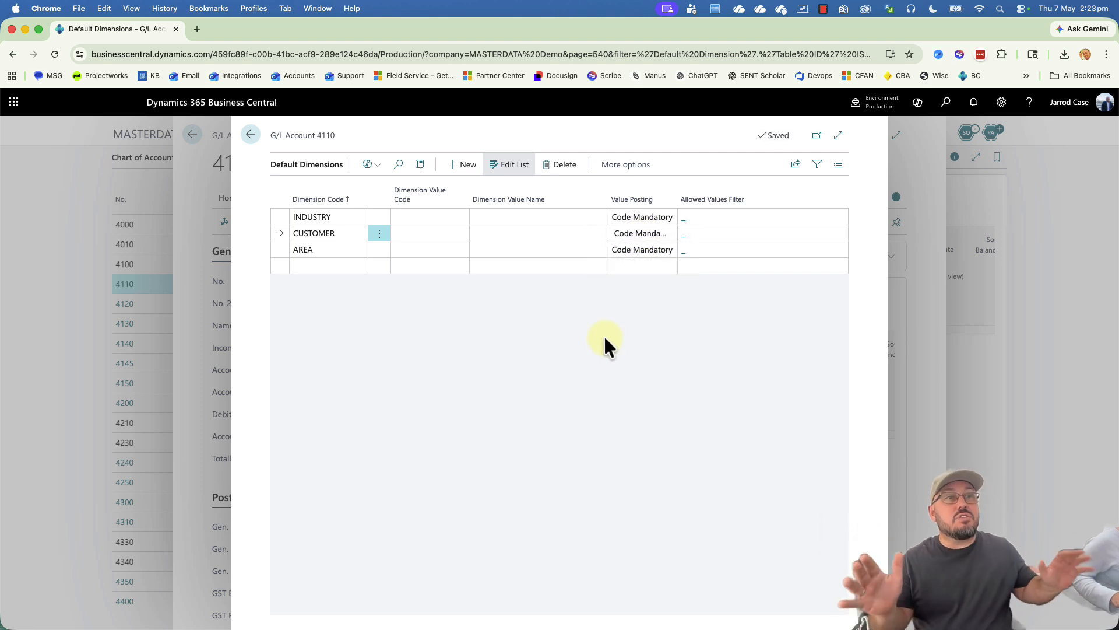